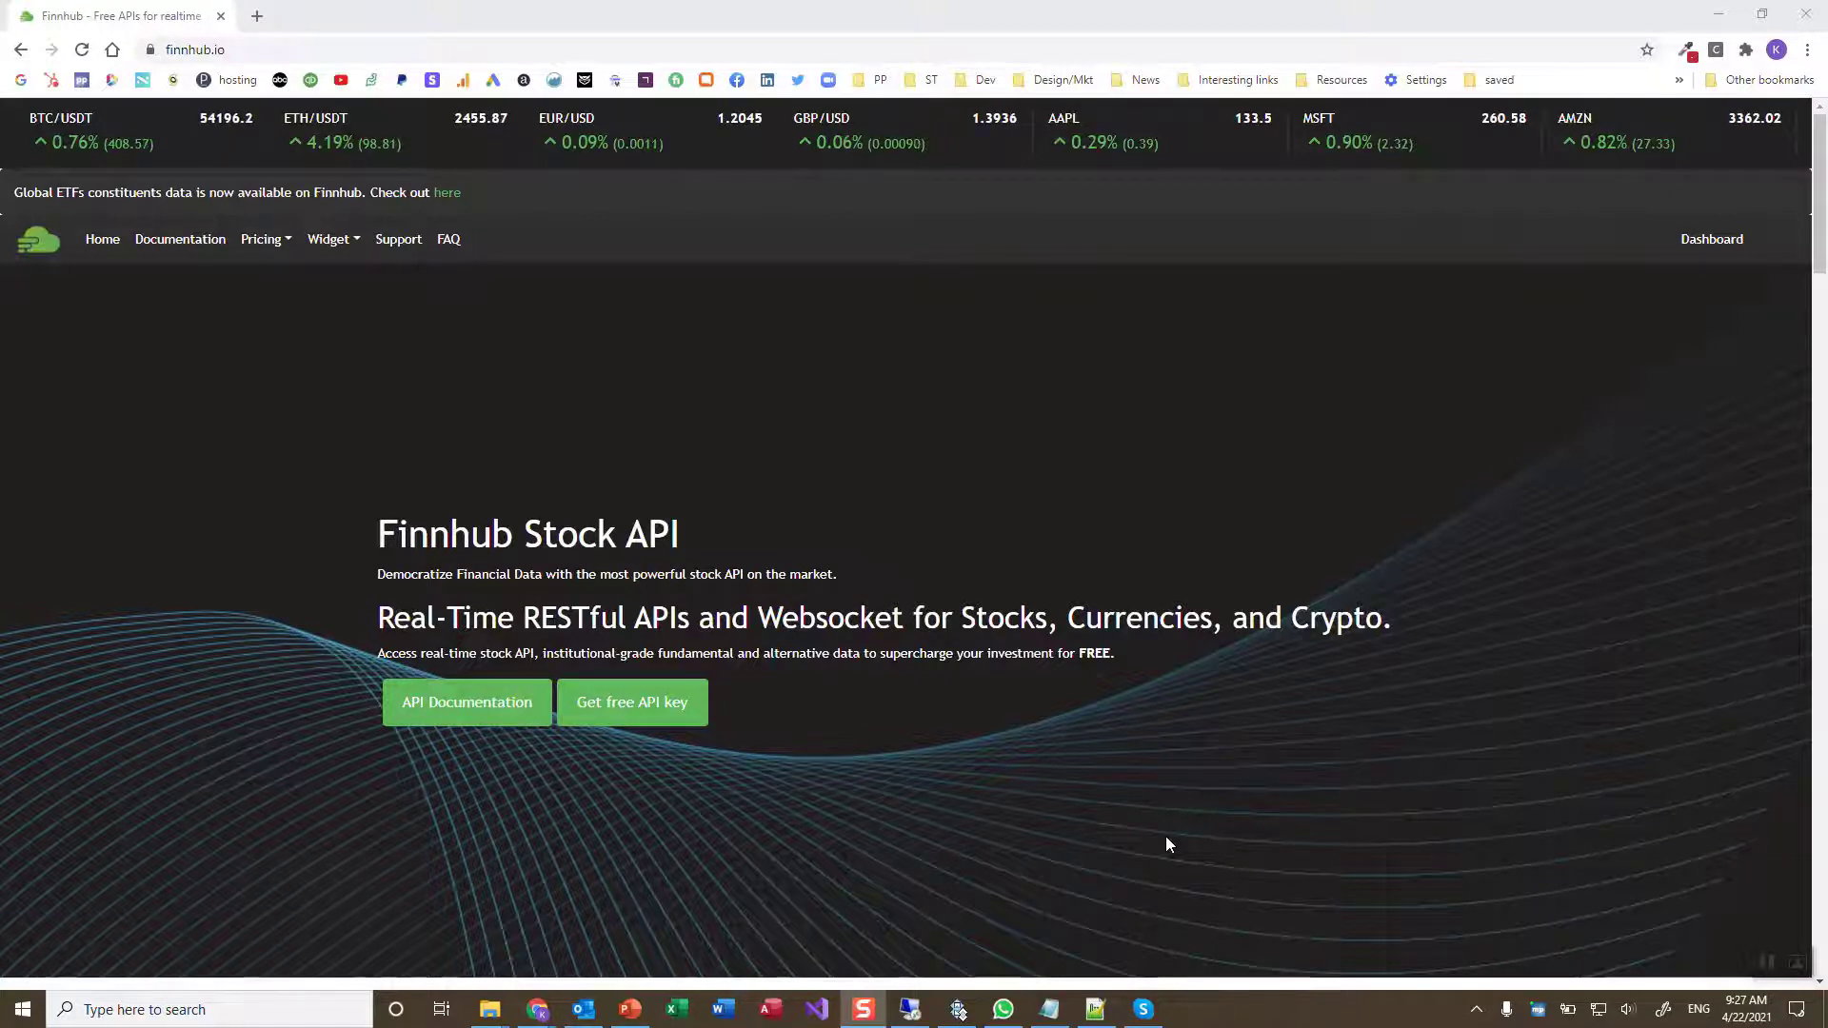
# Open the Finnhub account dashboard and select the entire API key.
pyautogui.click(673, 705)
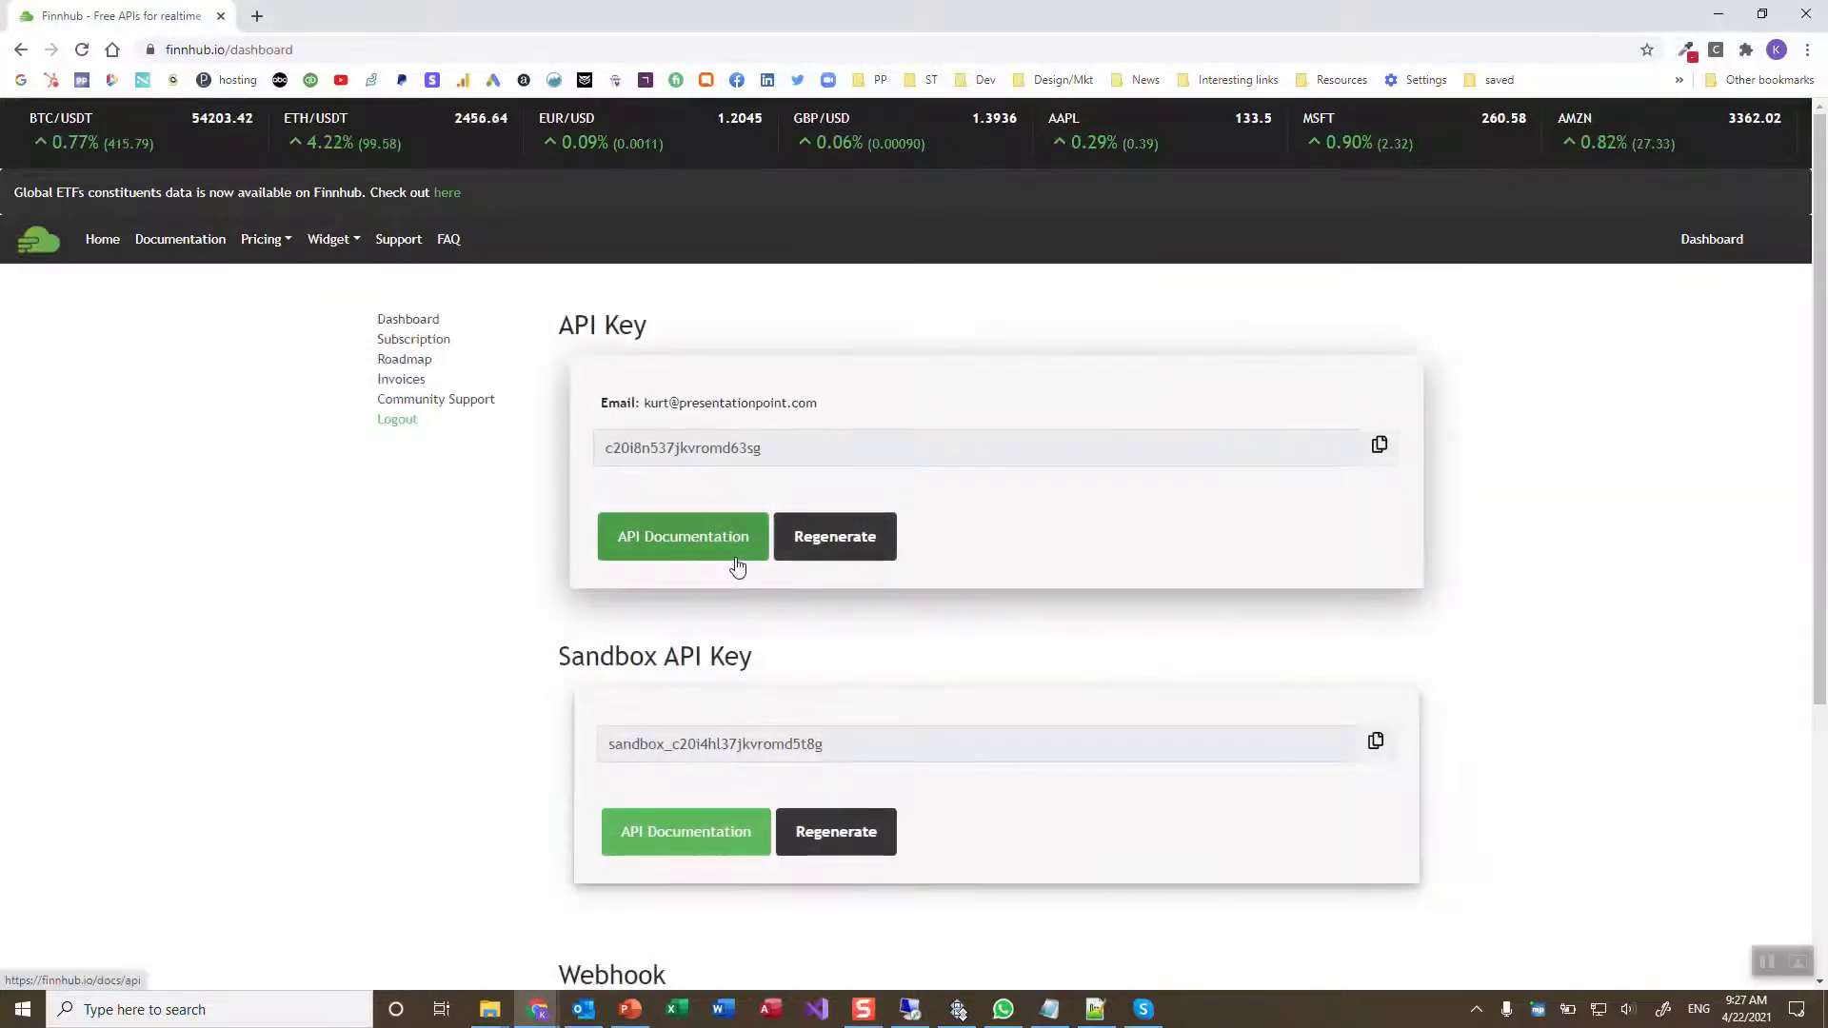
pyautogui.moveTo(776, 447); pyautogui.dragTo(577, 435)
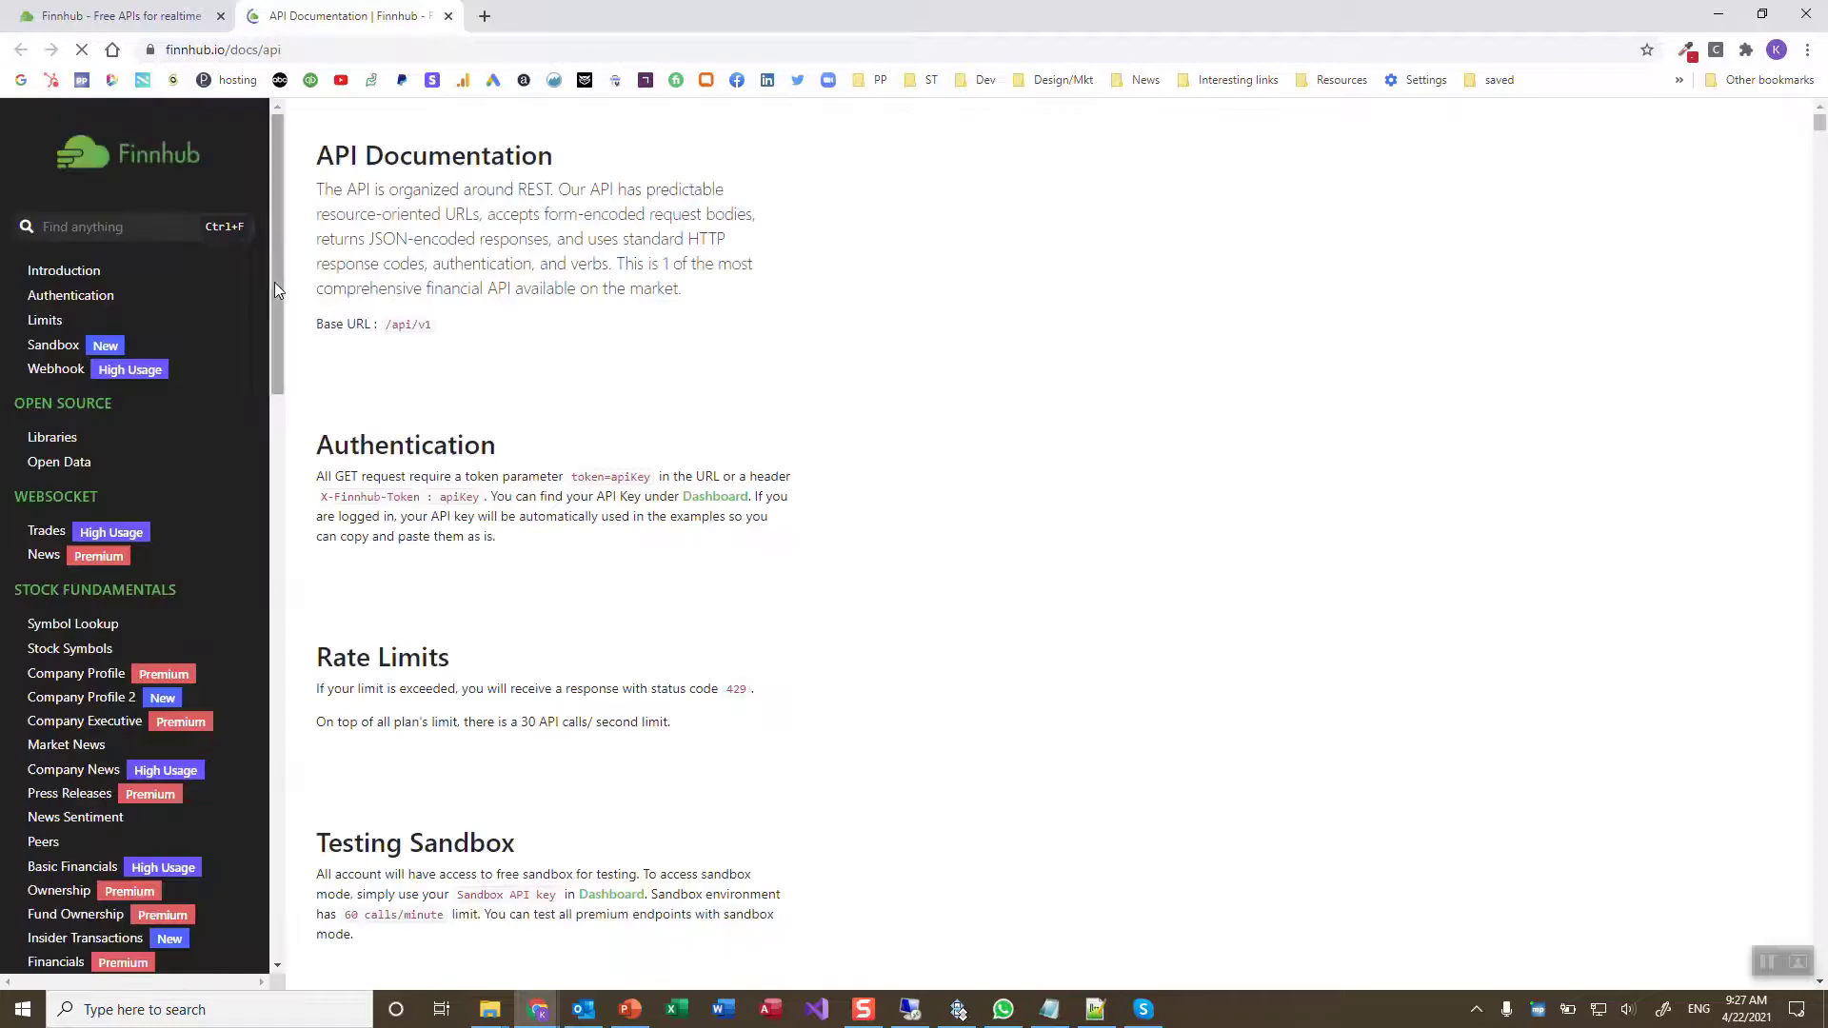
# Open the Quote endpoint docs and copy the sample AAPL quote request URL.
pyautogui.moveTo(275, 282); pyautogui.dragTo(238, 577)
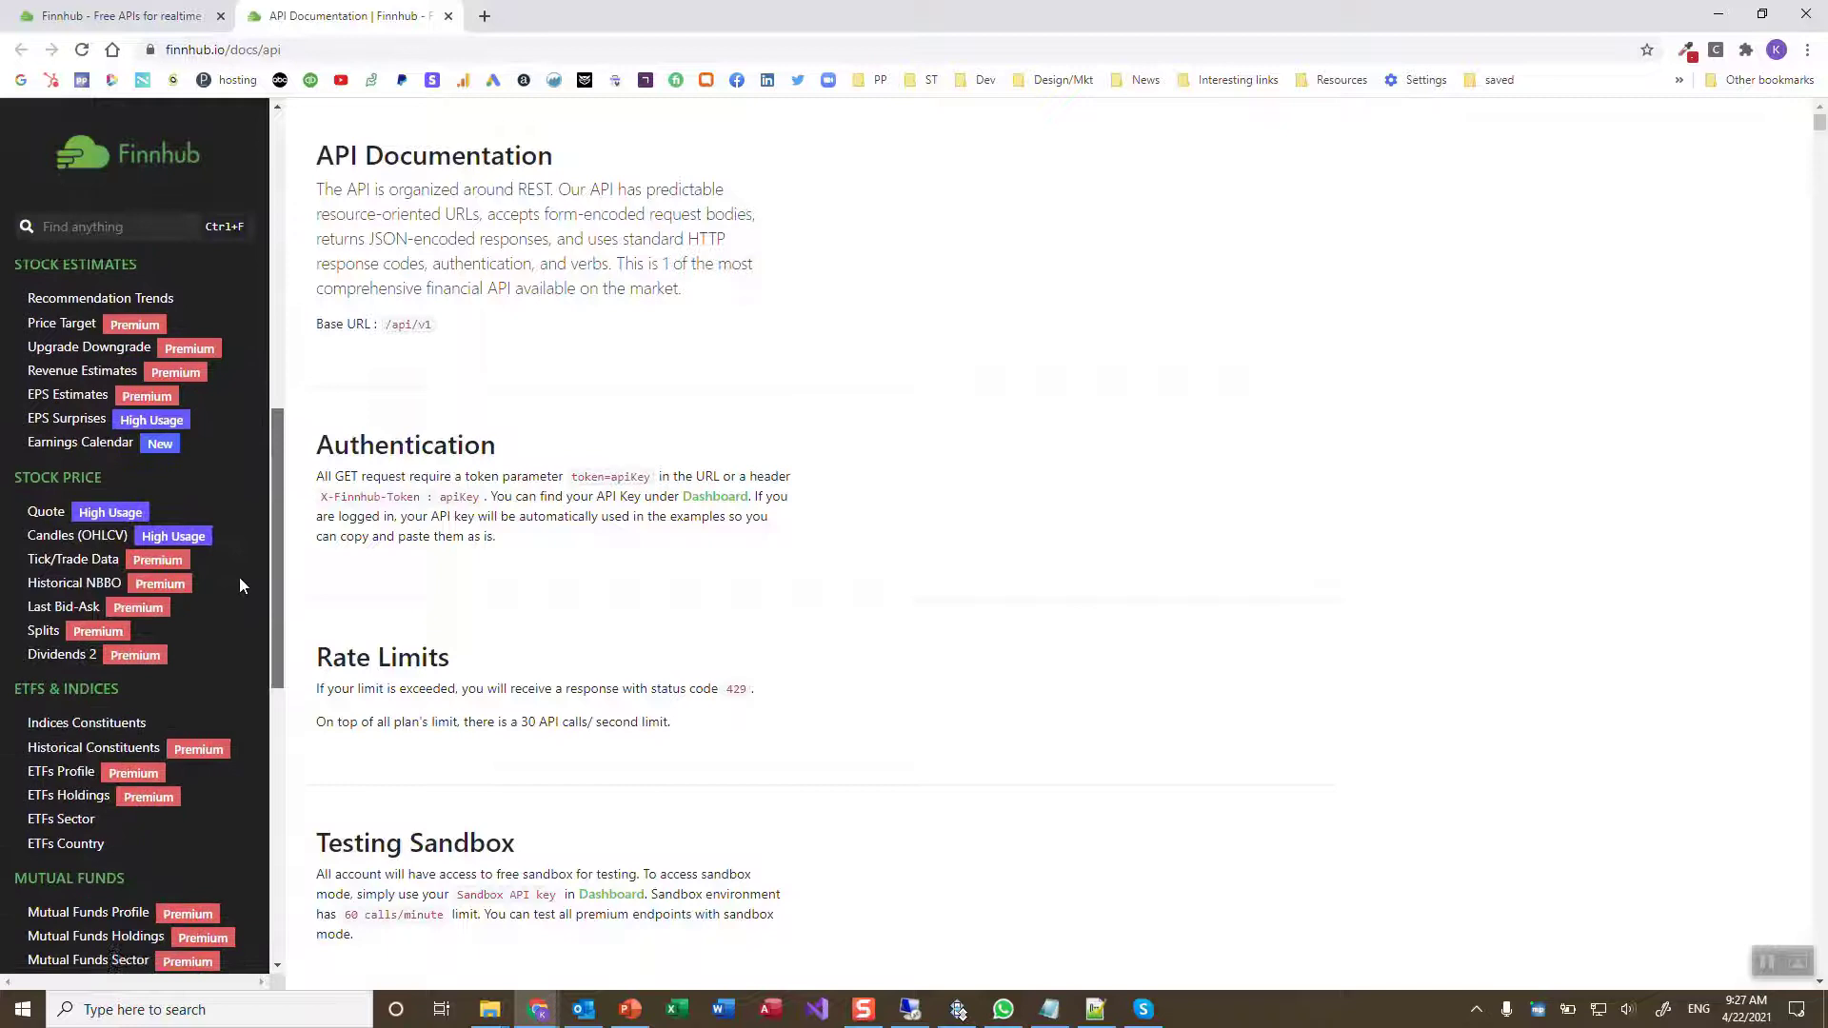
pyautogui.click(36, 514)
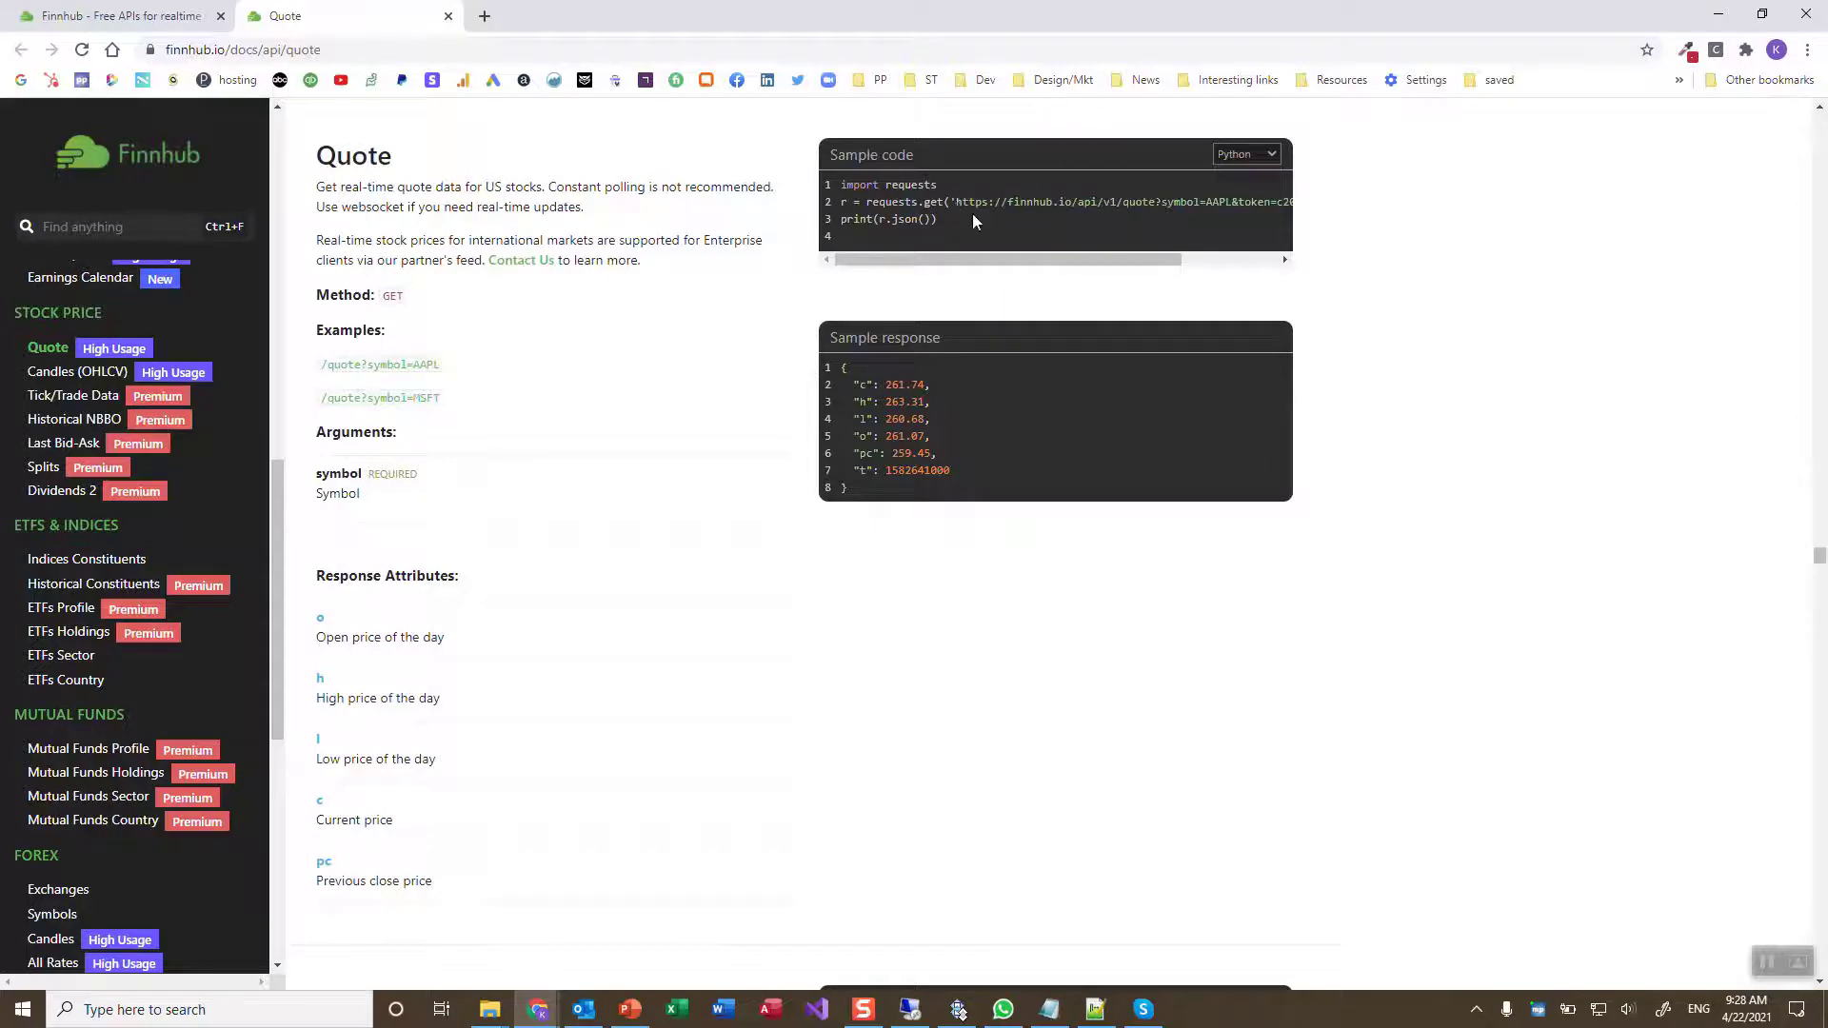
pyautogui.moveTo(956, 202); pyautogui.dragTo(1276, 280)
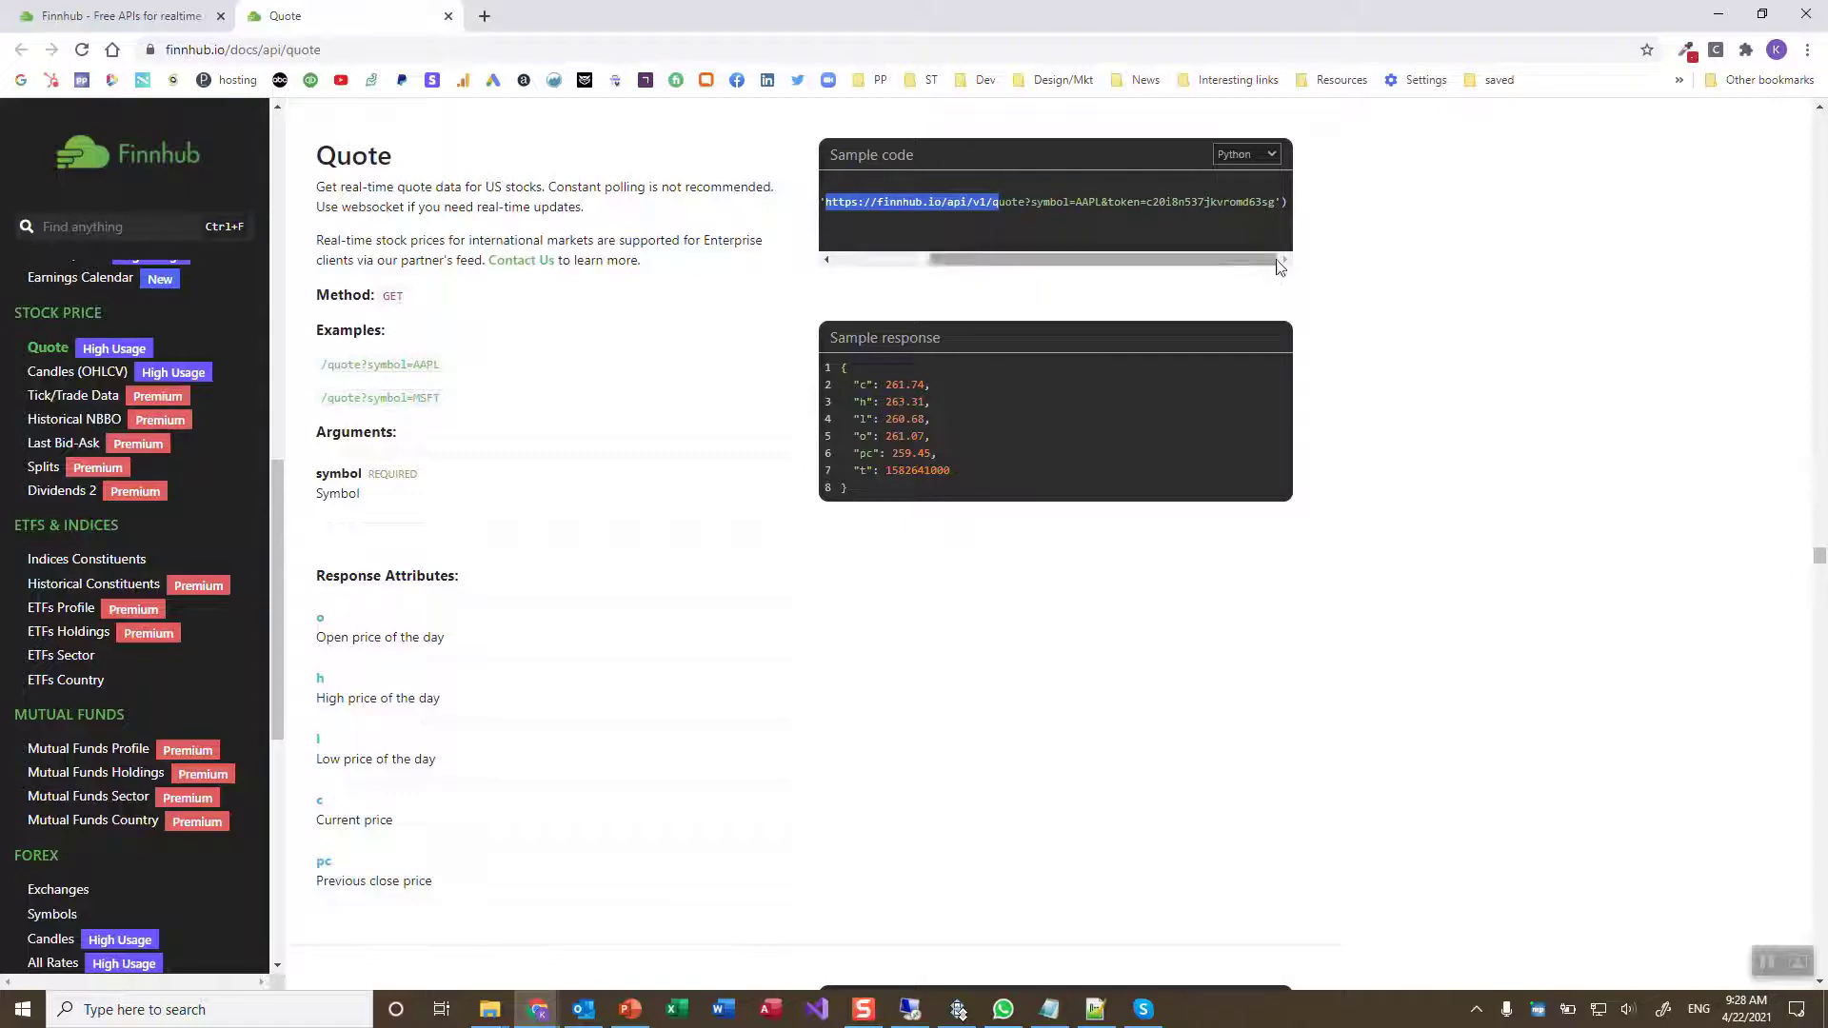
pyautogui.keyDown('shift'); pyautogui.click(1277, 204); pyautogui.keyUp('shift')
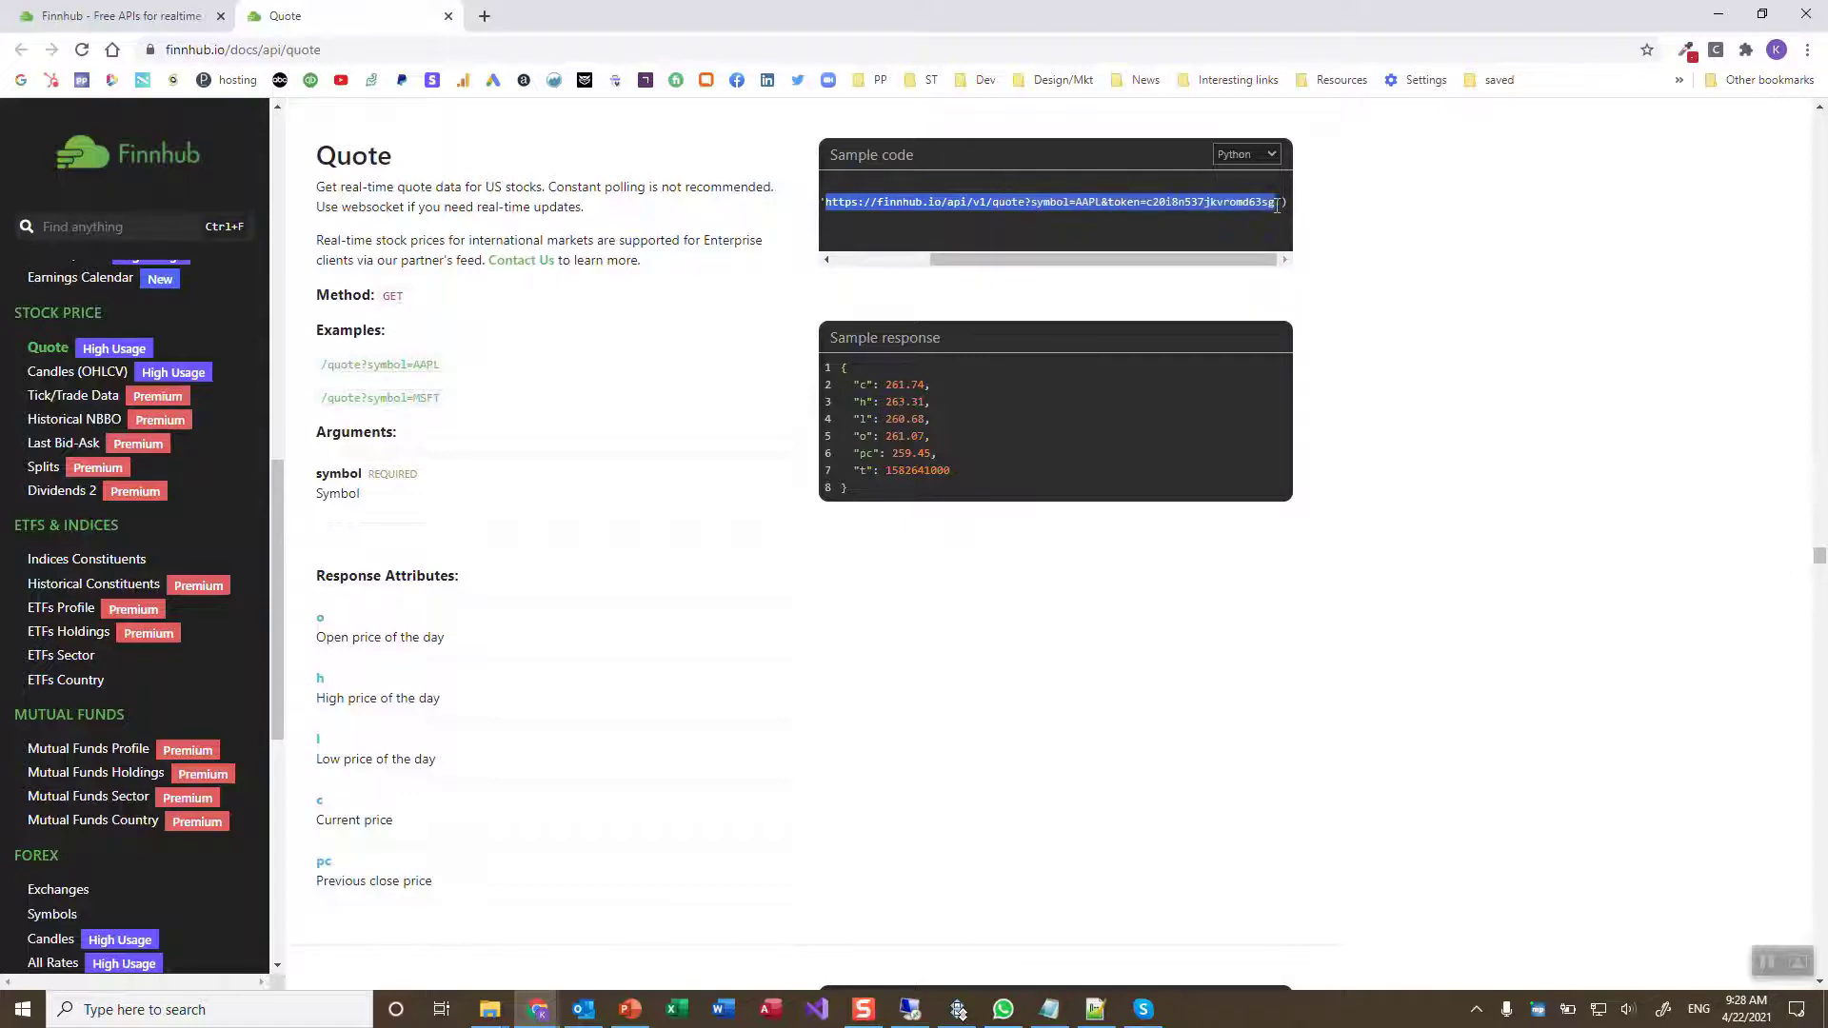
pyautogui.rightClick(1261, 205)
pyautogui.click(1274, 219)
# Load the copied Finnhub AAPL quote URL in a new Chrome tab.
pyautogui.click(485, 16)
pyautogui.hotkey('ctrl', 'v')
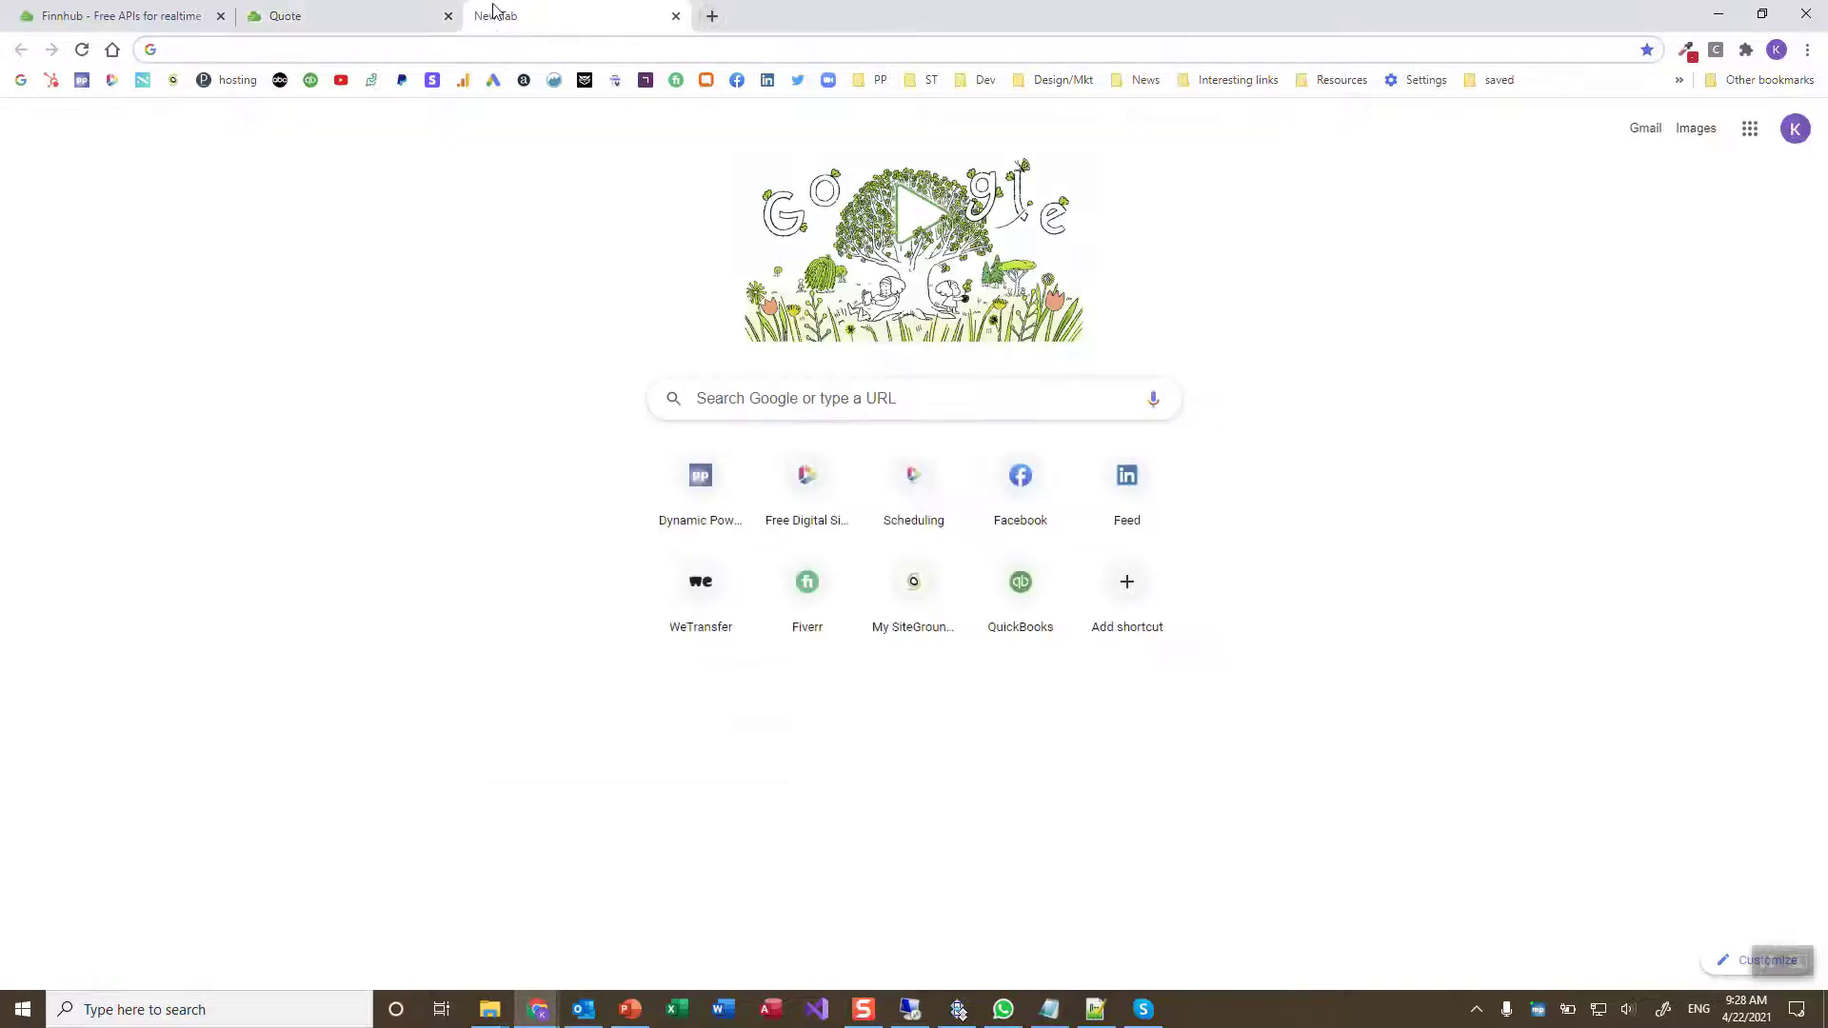
pyautogui.press('Return')
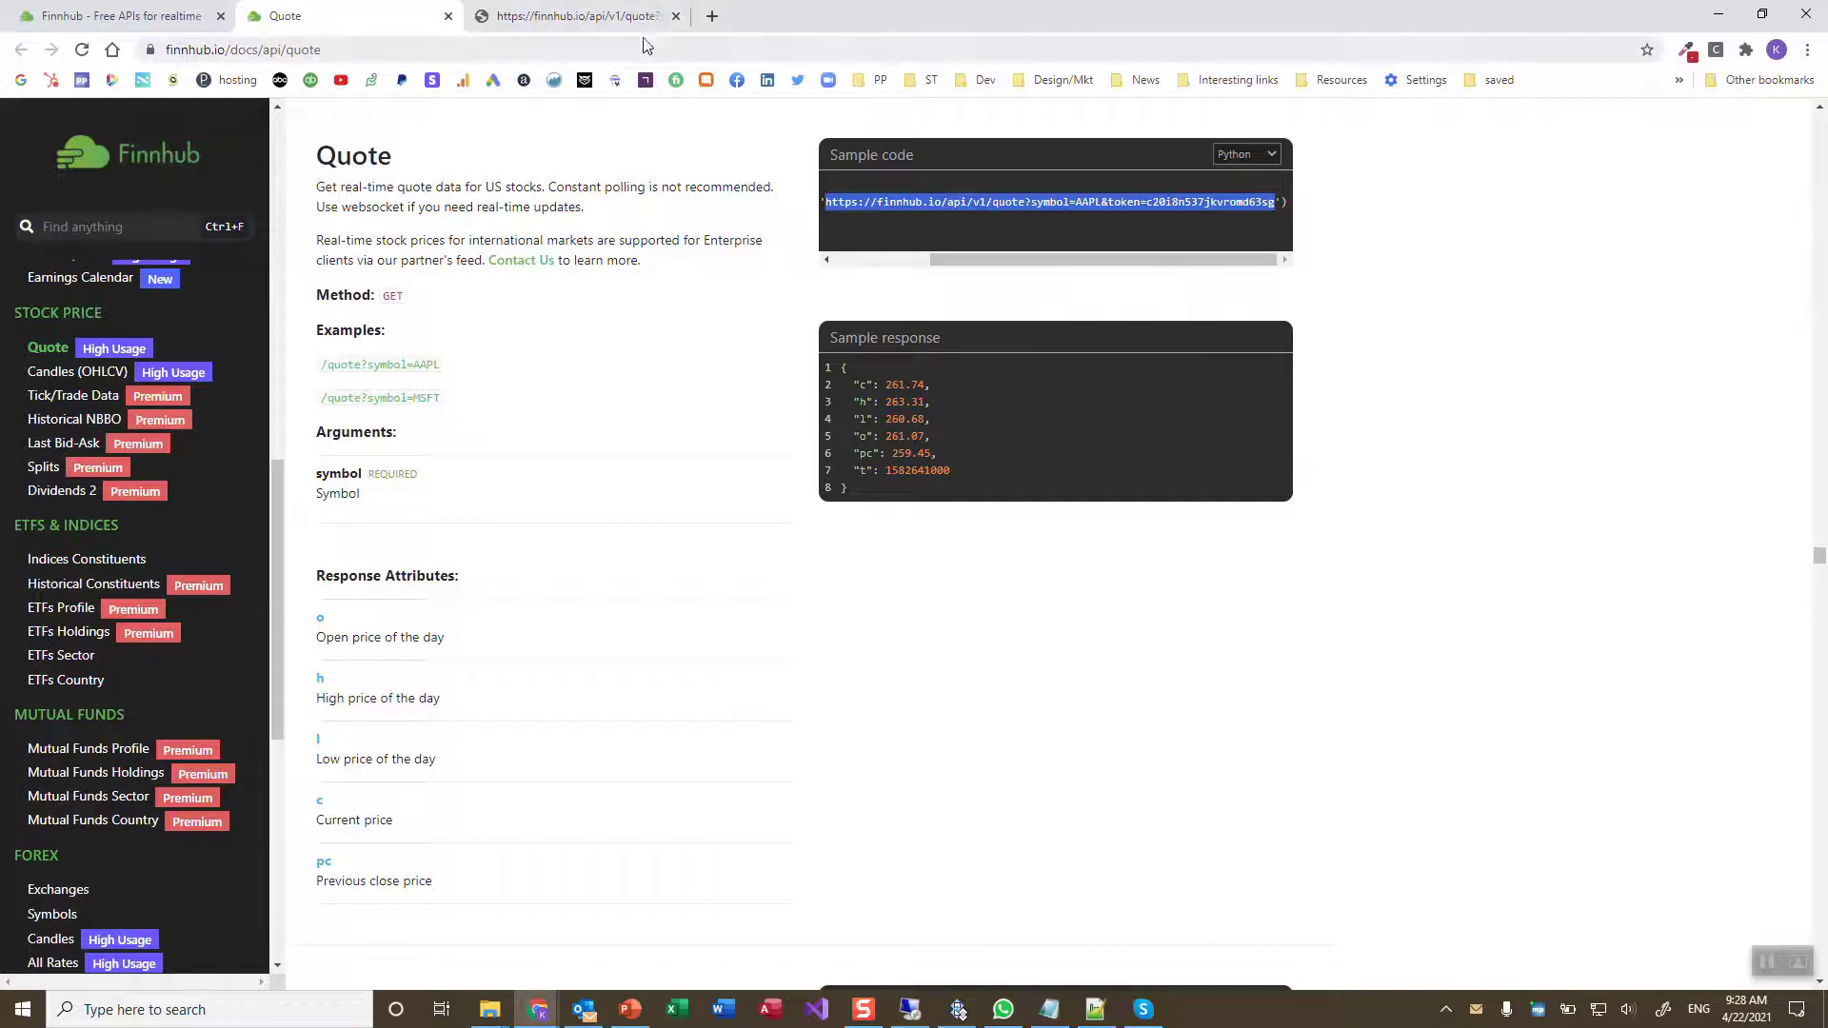
# In PowerPoint, choose JSON from the DataPoint connections list.
pyautogui.click(630, 1012)
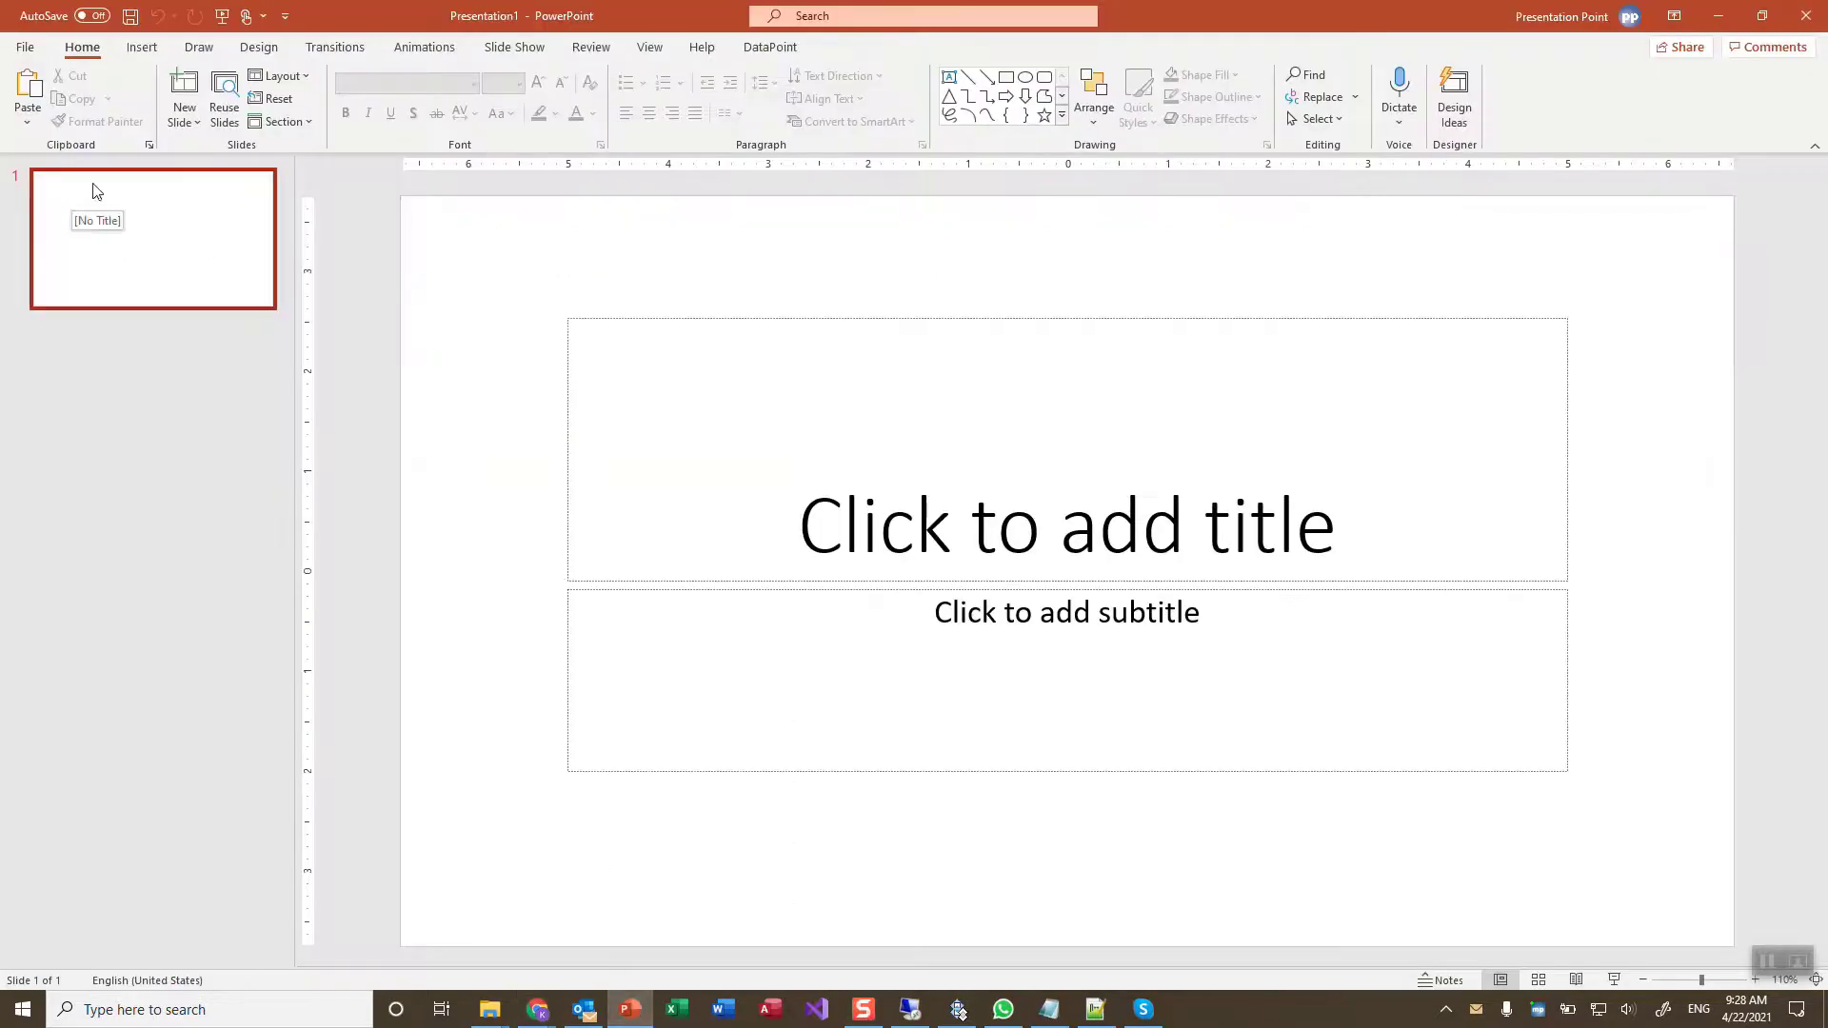
pyautogui.click(773, 49)
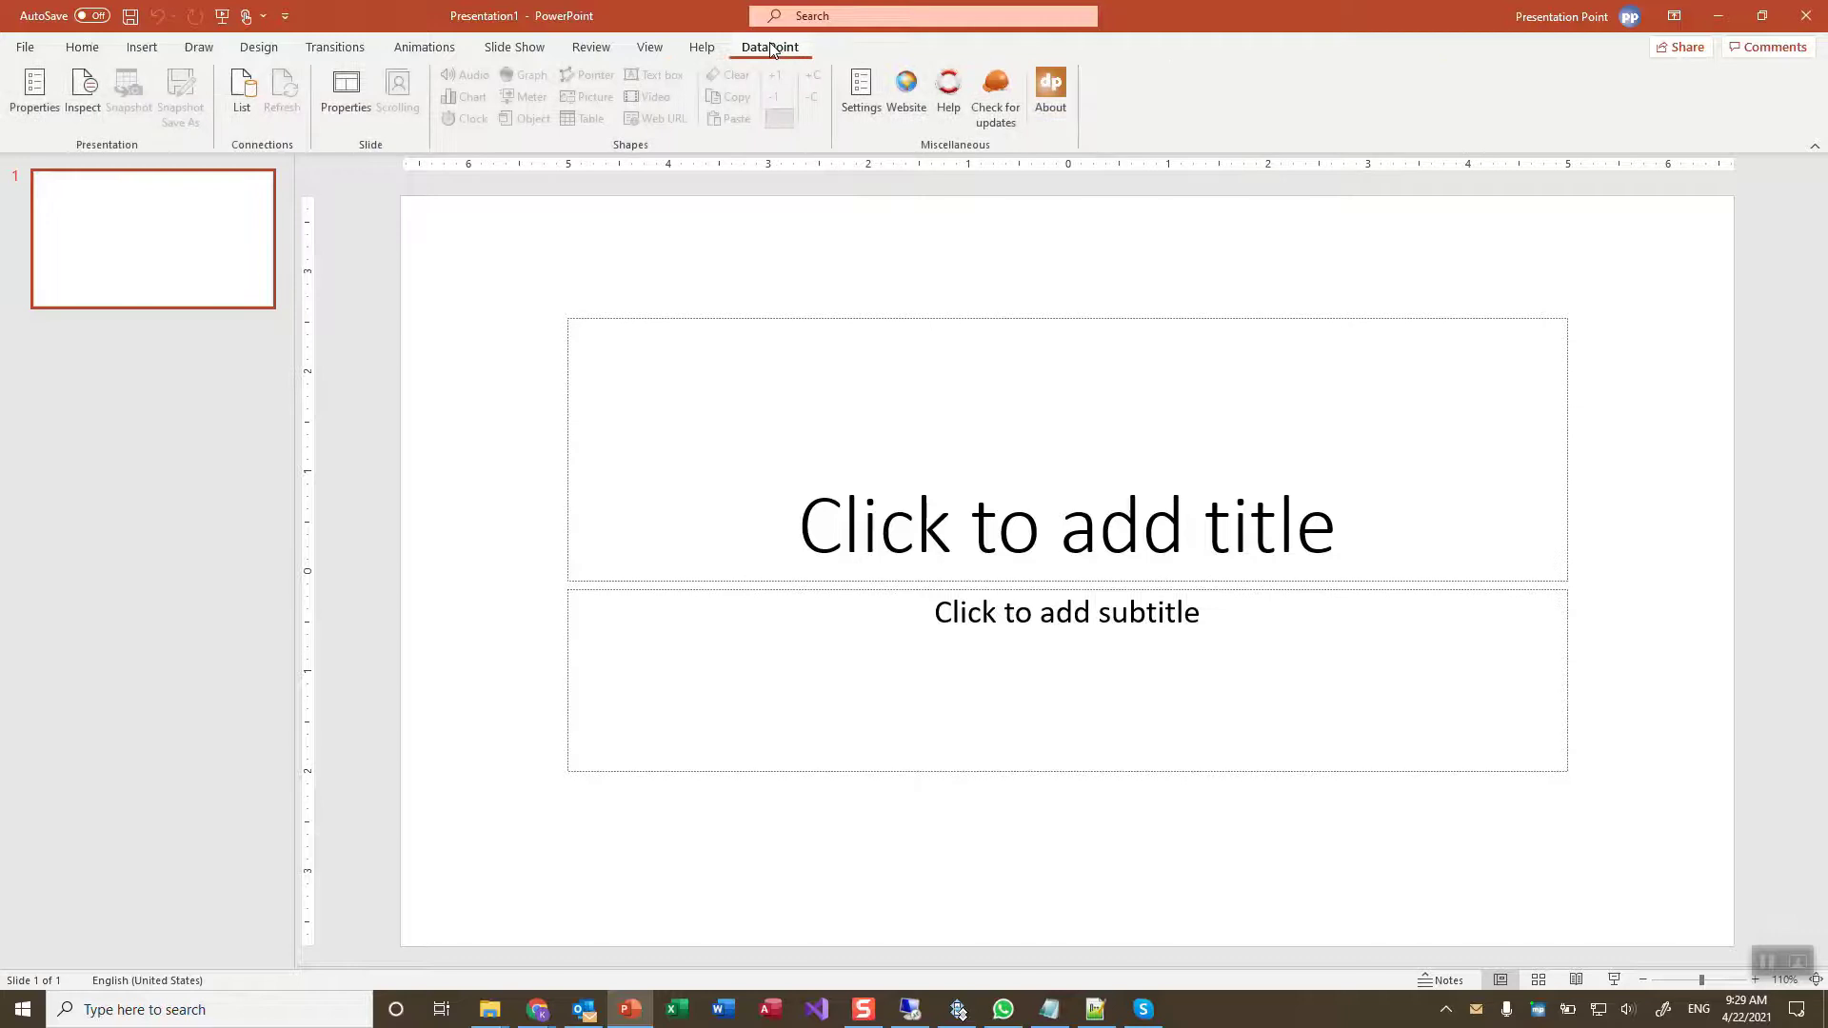
pyautogui.click(243, 107)
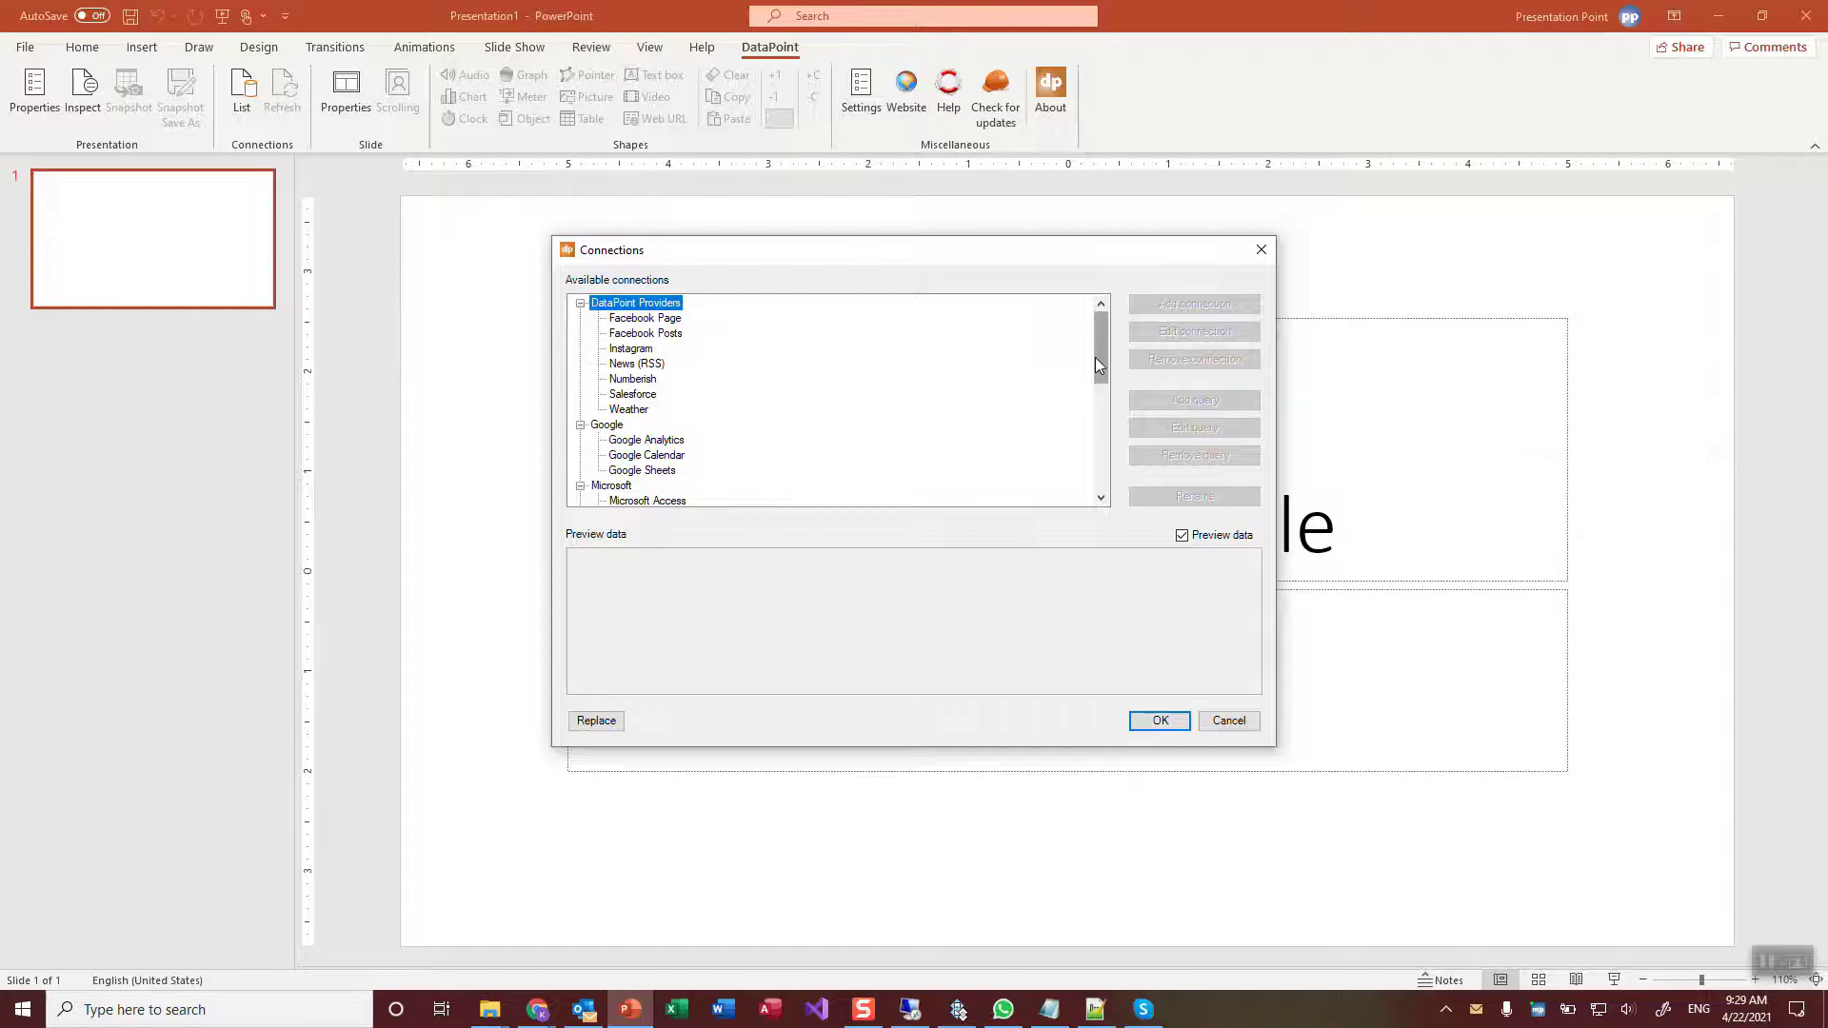
pyautogui.moveTo(1095, 365); pyautogui.dragTo(1097, 510)
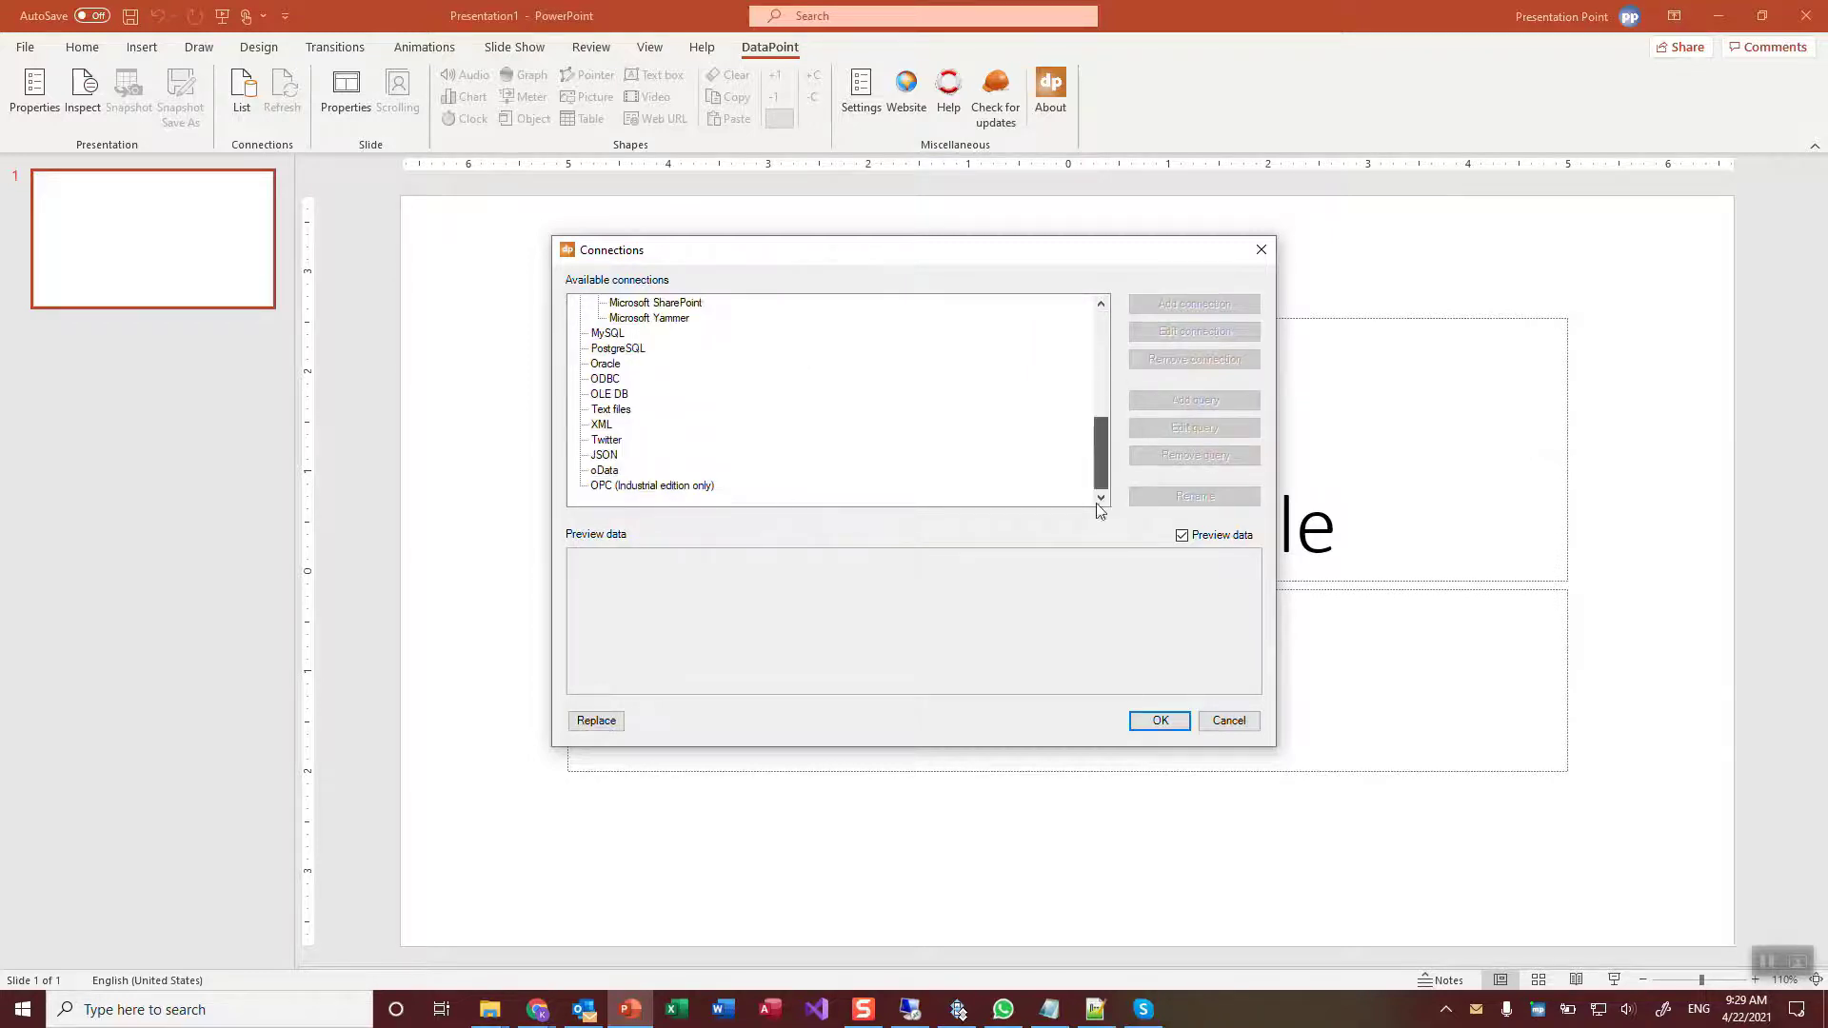
pyautogui.click(606, 456)
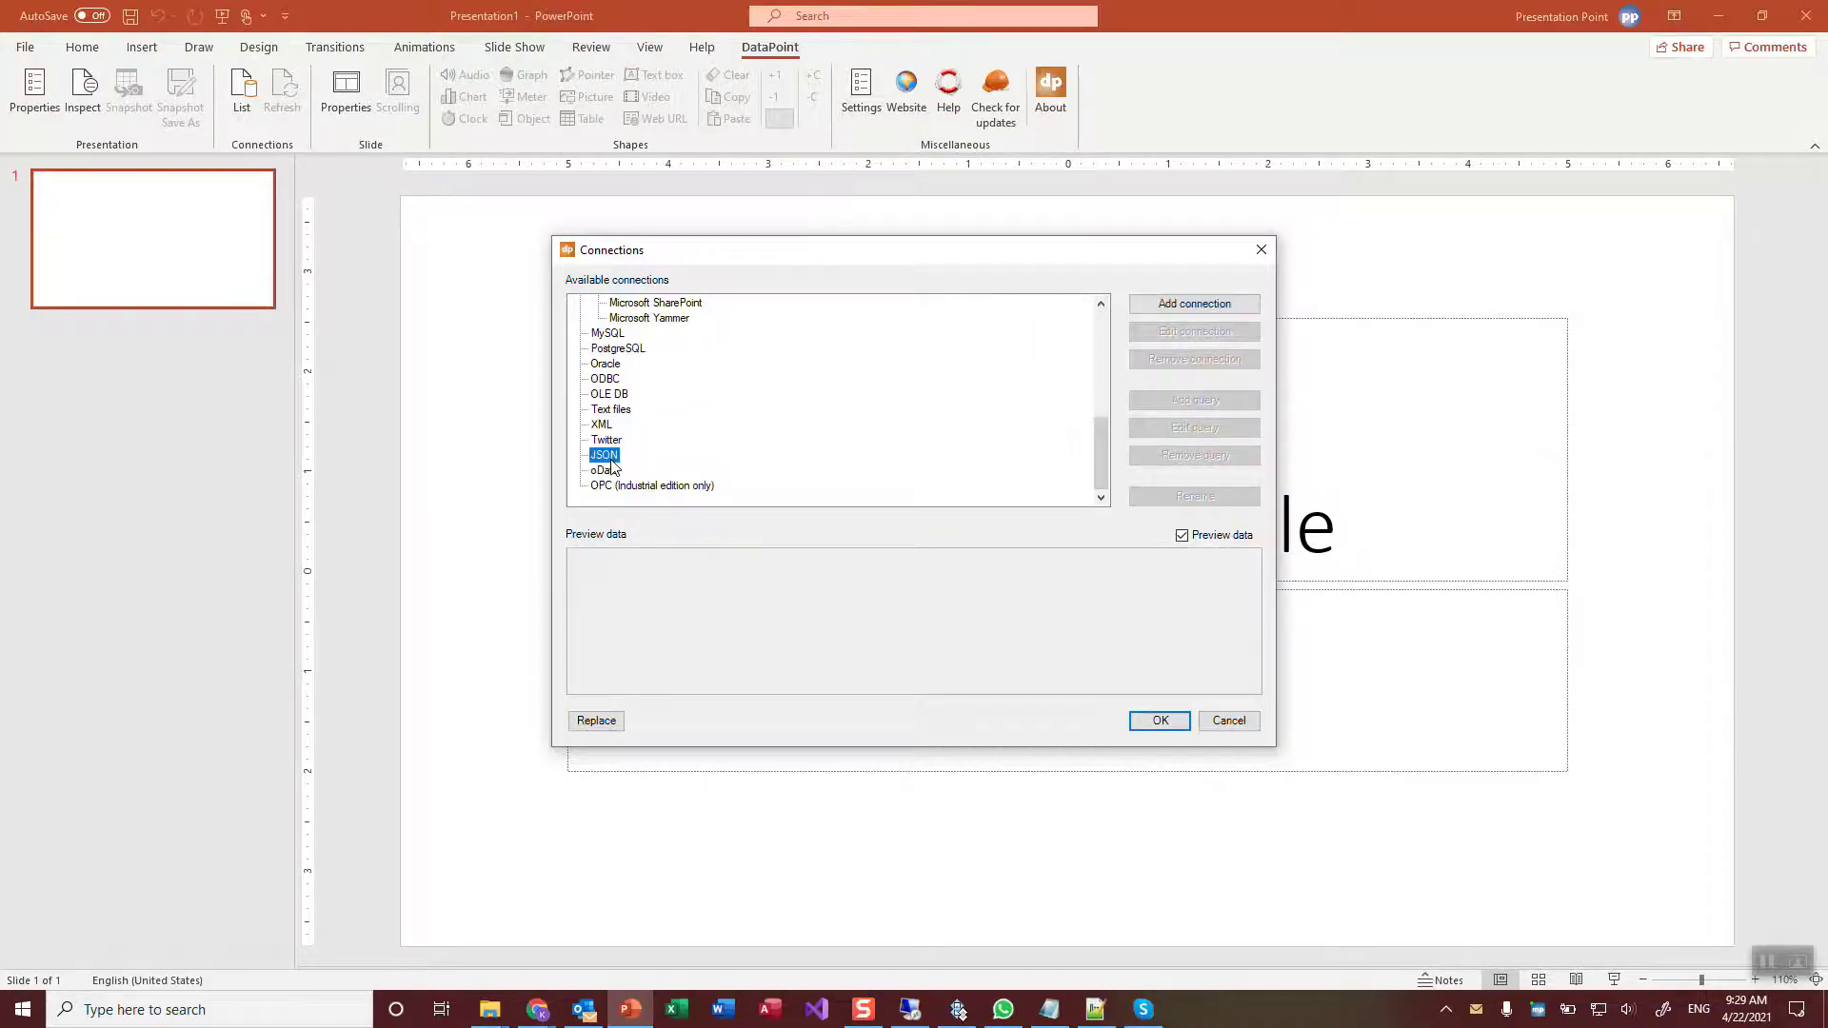
# Create a new JSON connection using the pasted Finnhub AAPL quote URL as its source.
pyautogui.click(1159, 305)
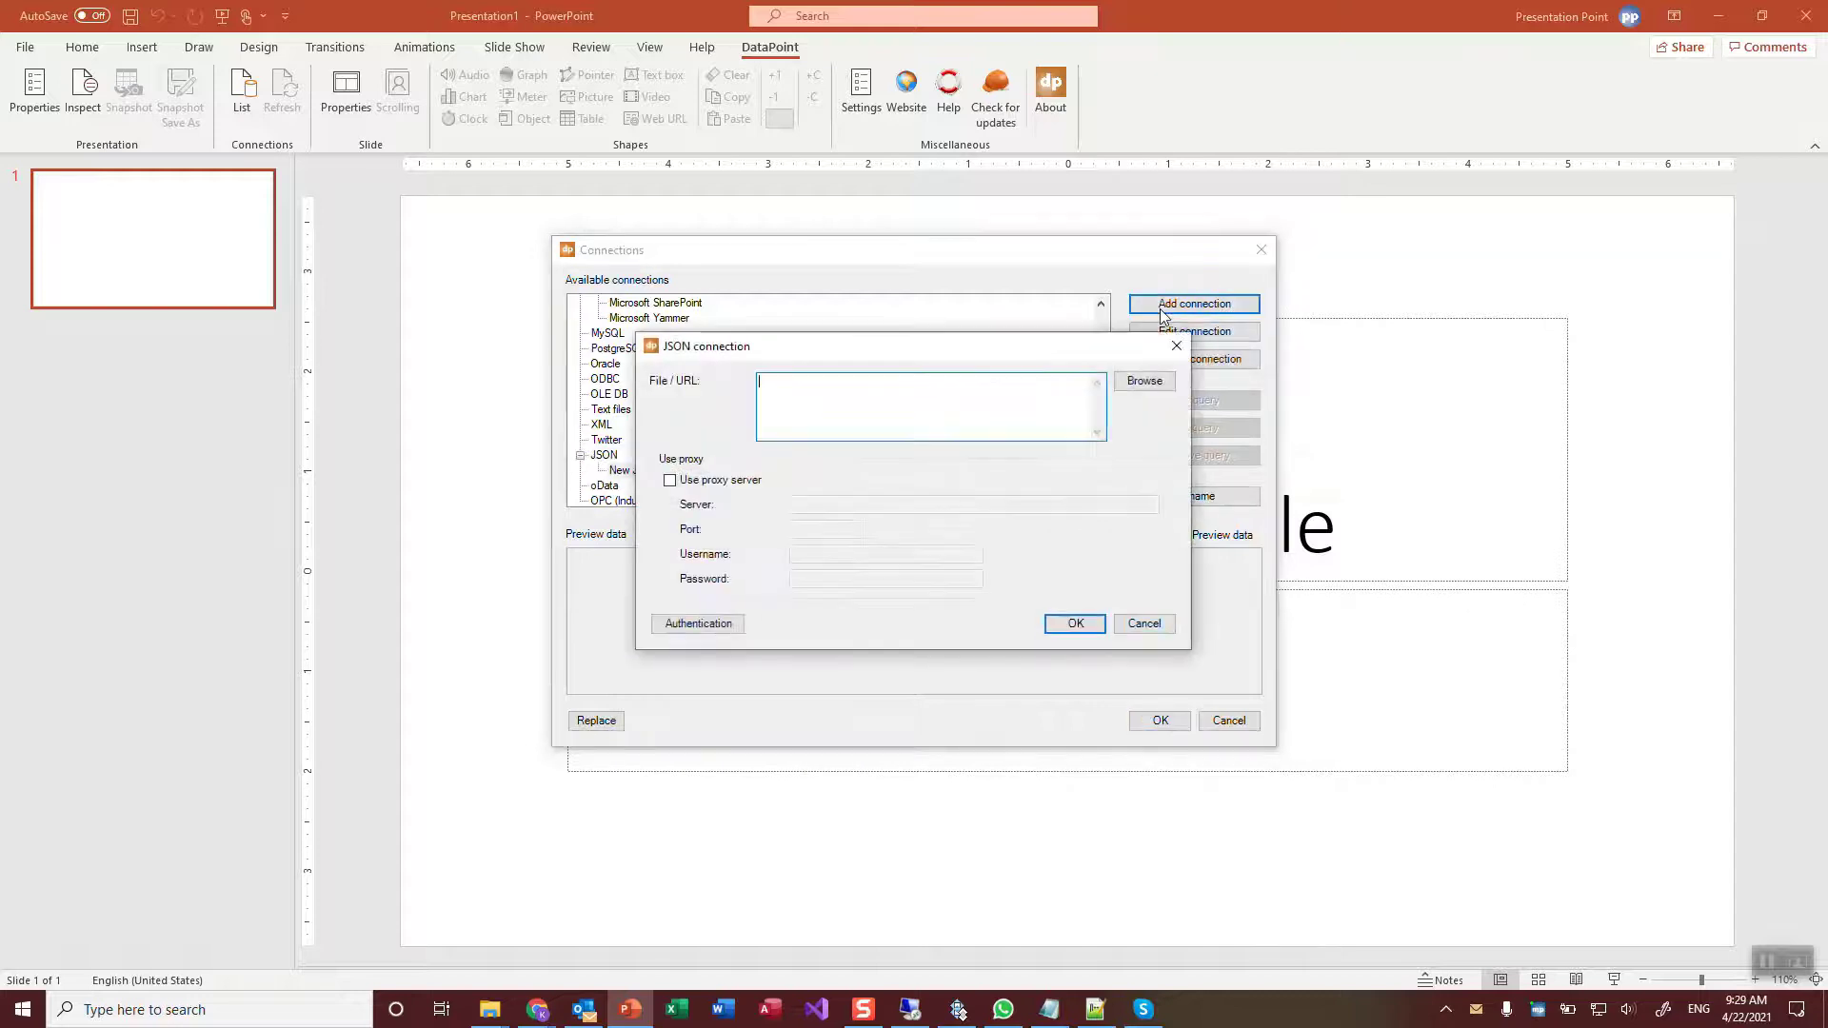
pyautogui.rightClick(1036, 380)
pyautogui.click(1082, 464)
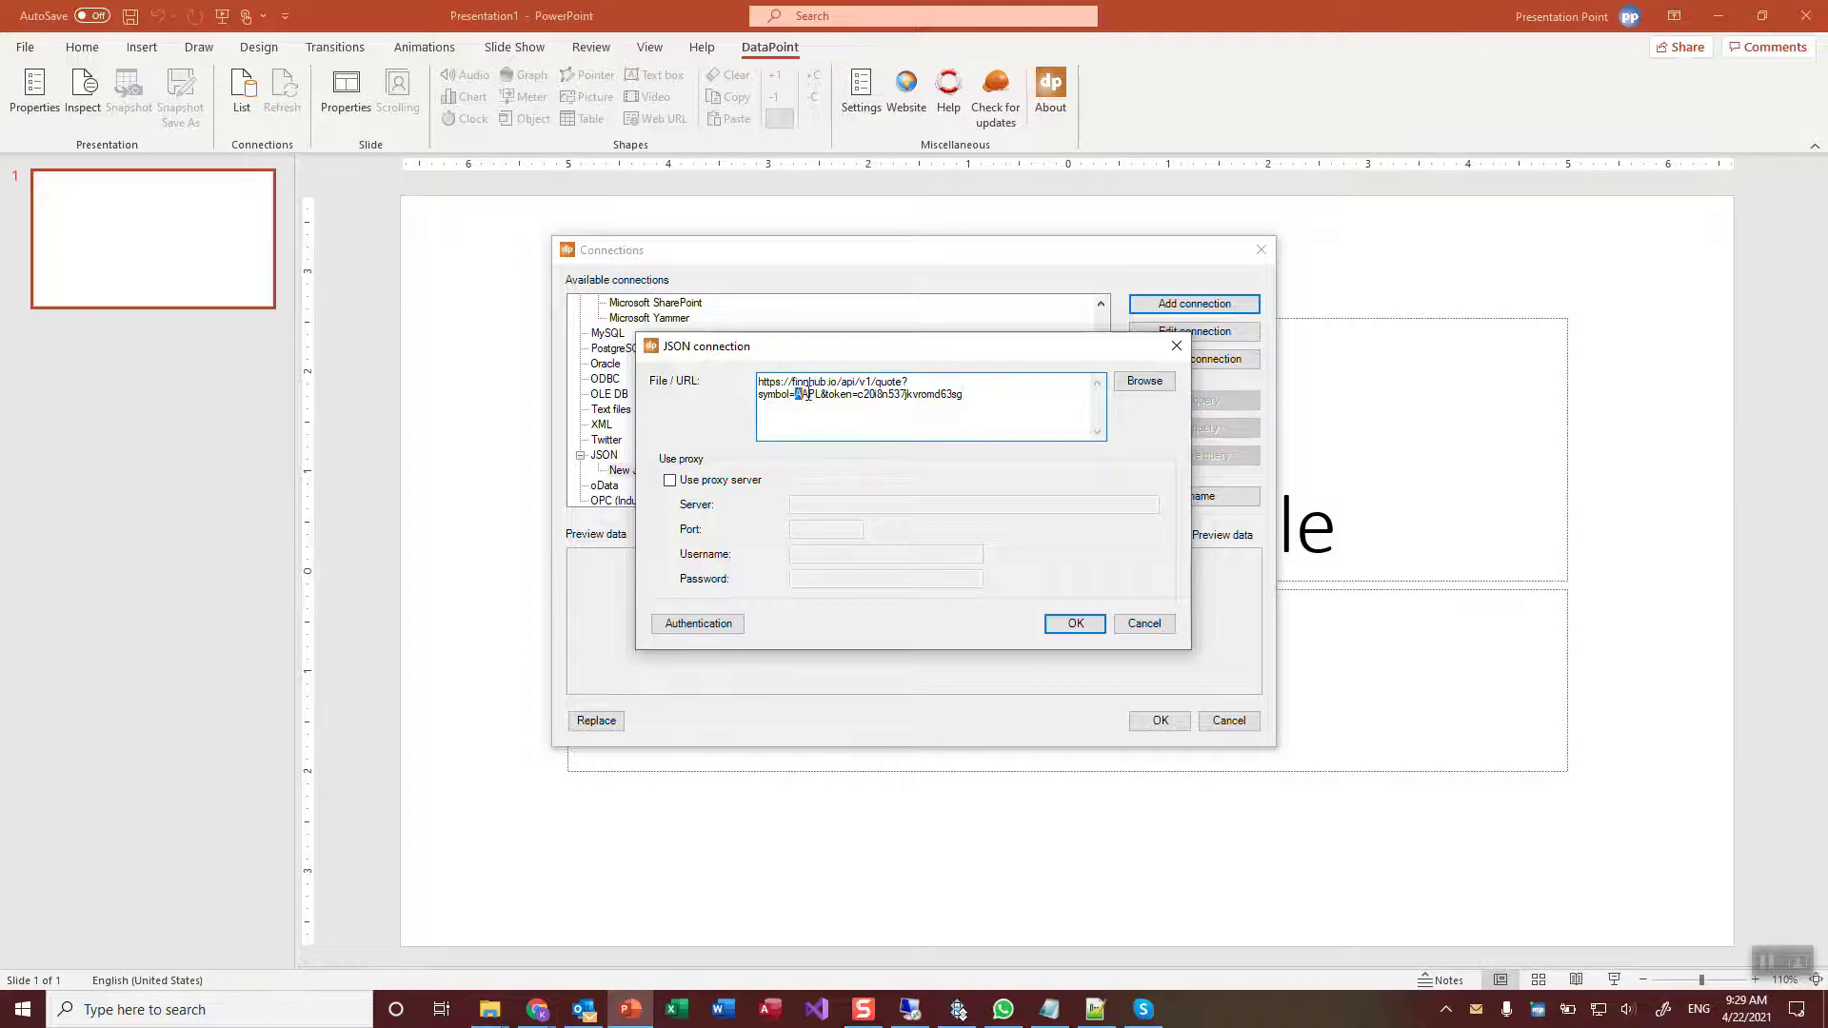
pyautogui.moveTo(807, 394); pyautogui.dragTo(827, 395)
pyautogui.click(799, 394)
pyautogui.click(1059, 623)
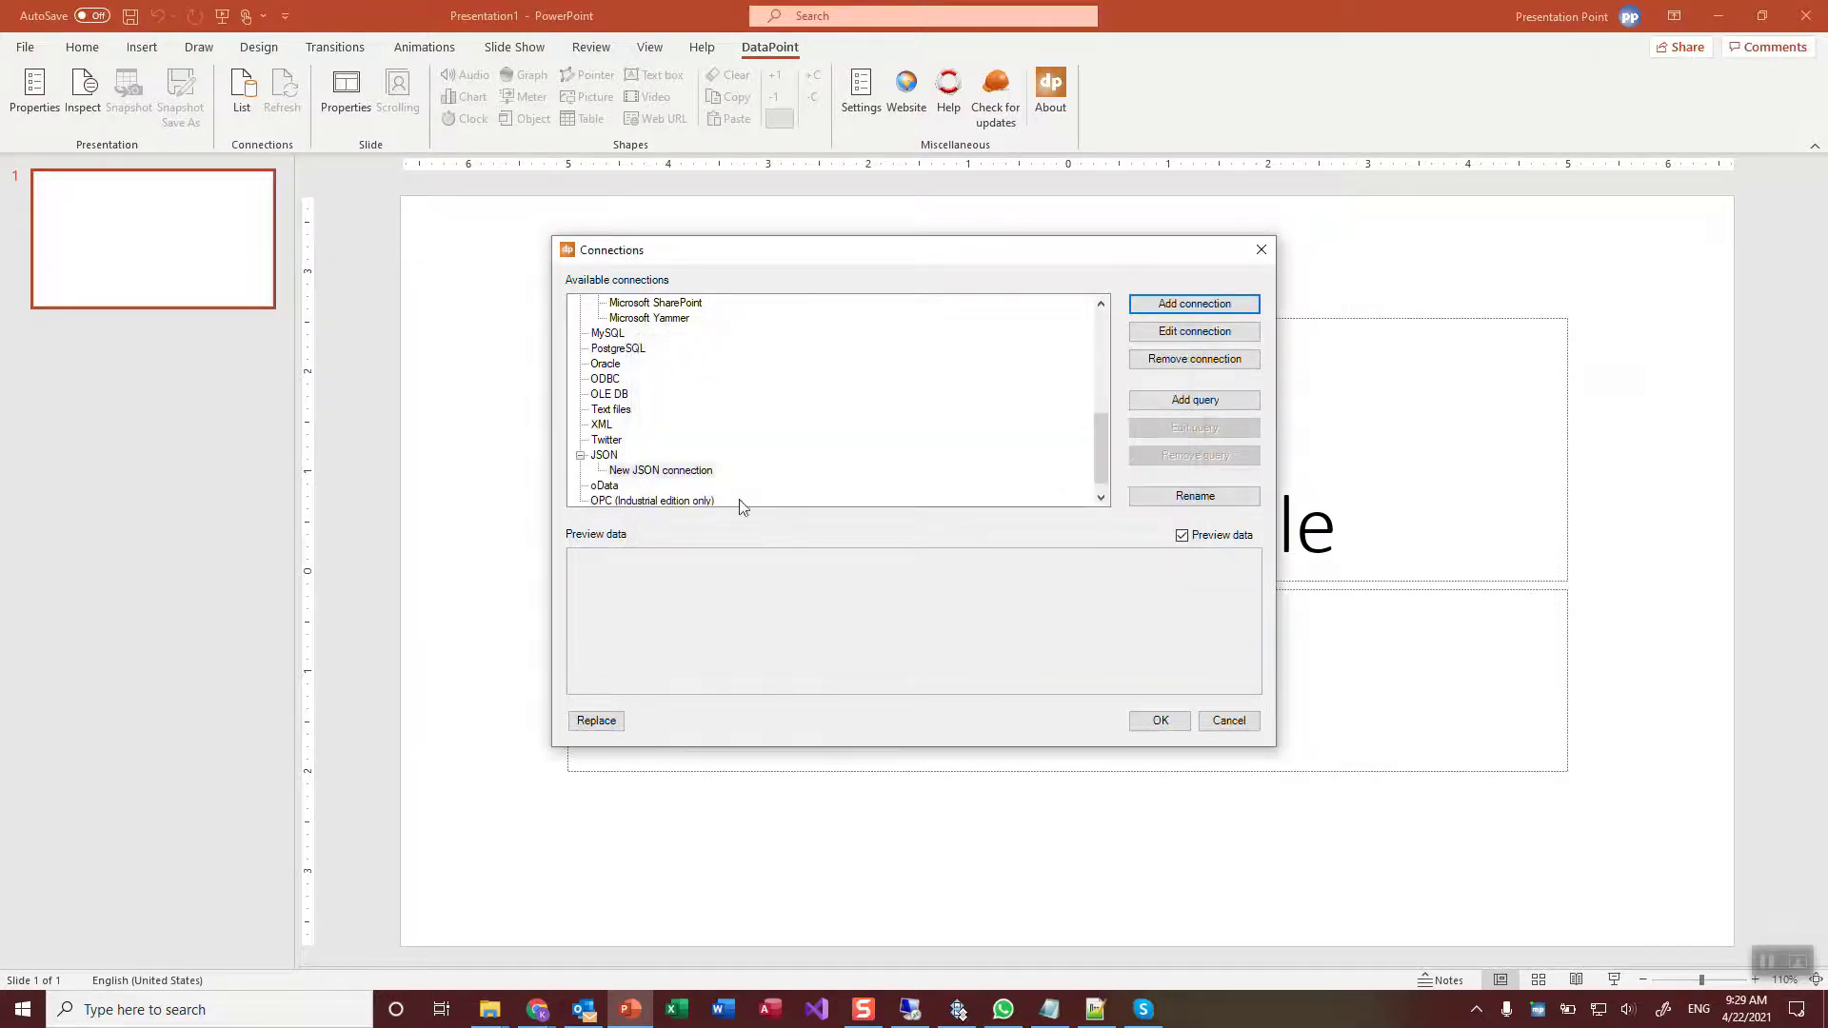
# Add an AAPL query on the JSON connection using the json table and refresh settings.
pyautogui.click(1142, 406)
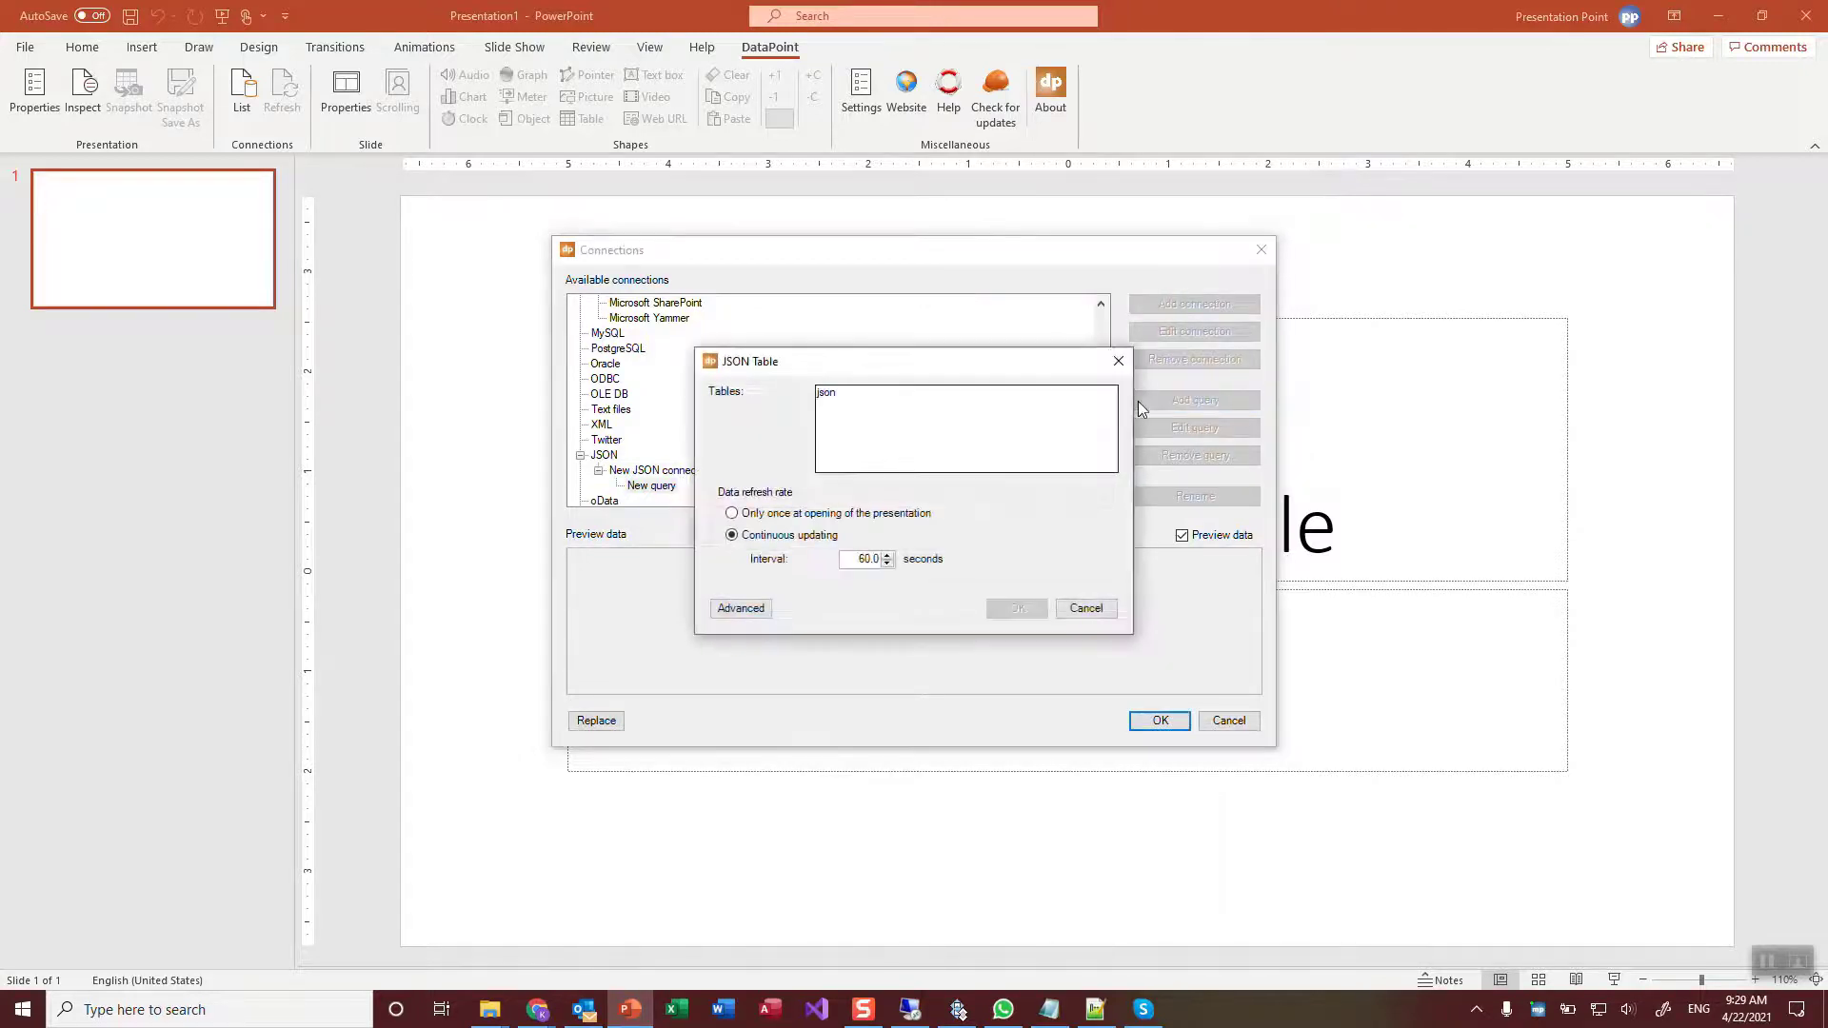
pyautogui.click(878, 396)
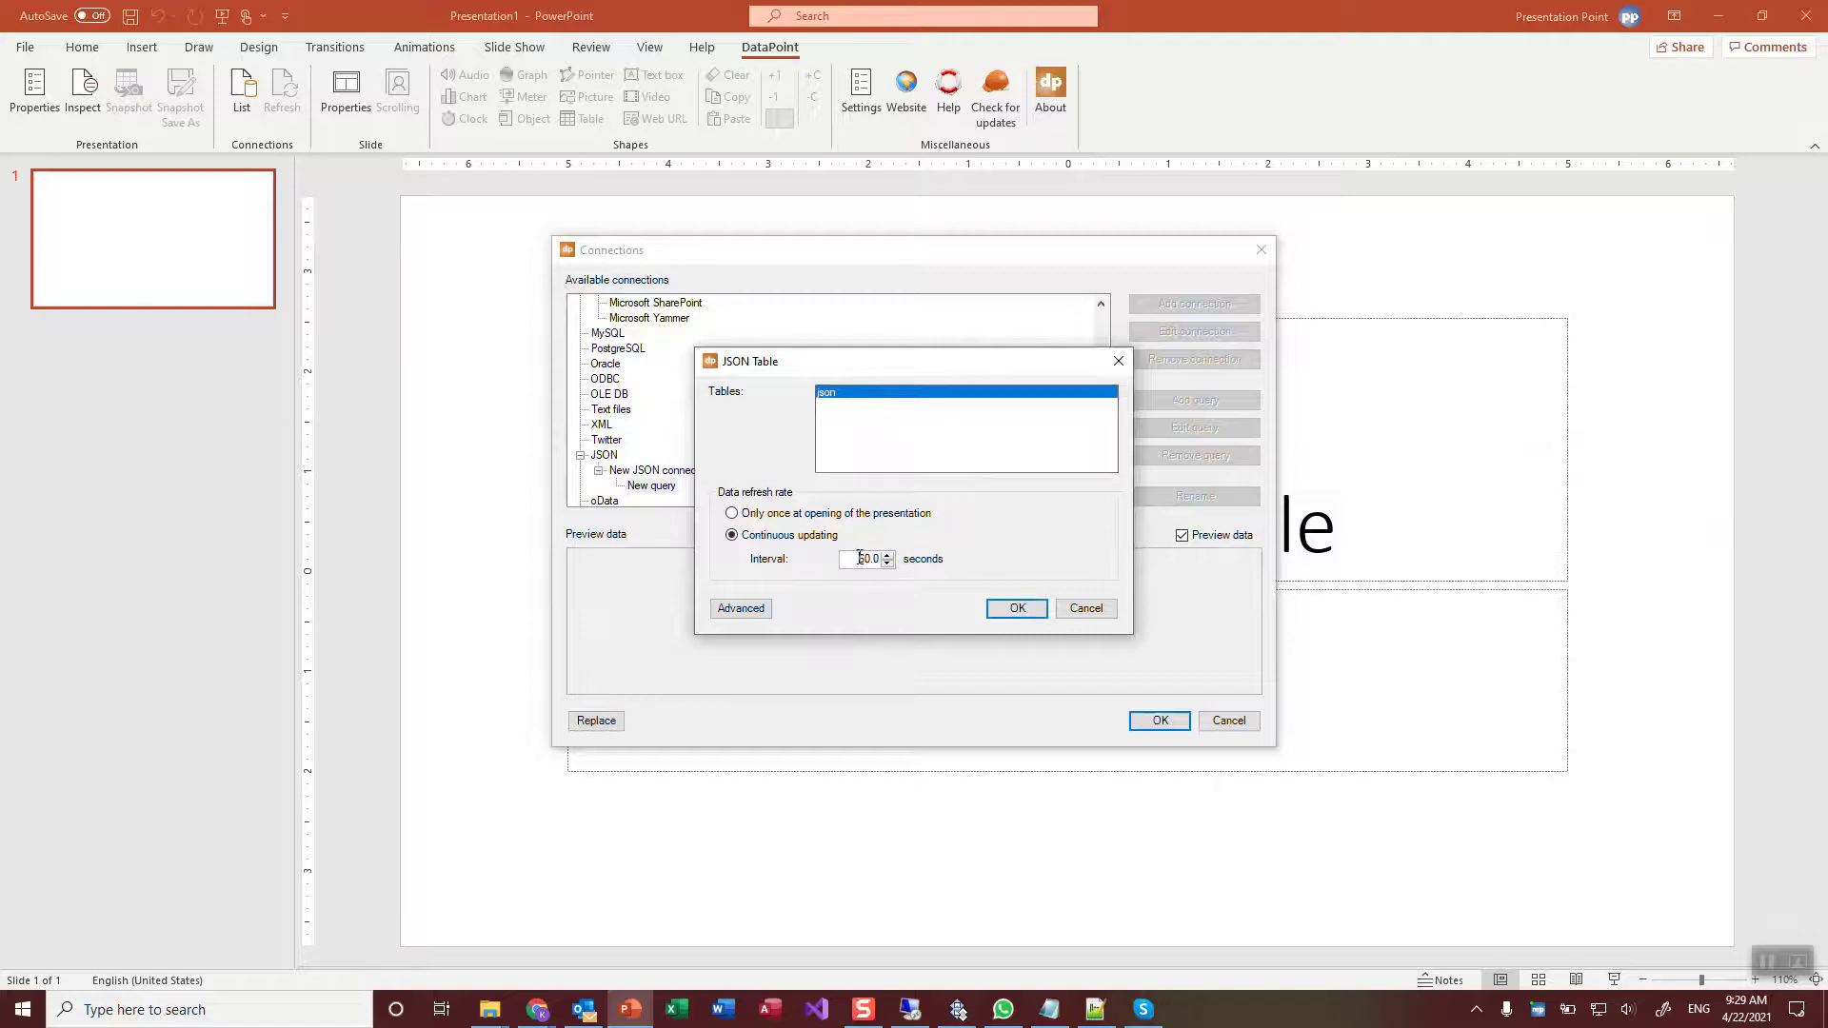
pyautogui.moveTo(860, 557); pyautogui.dragTo(868, 552)
pyautogui.click(1015, 608)
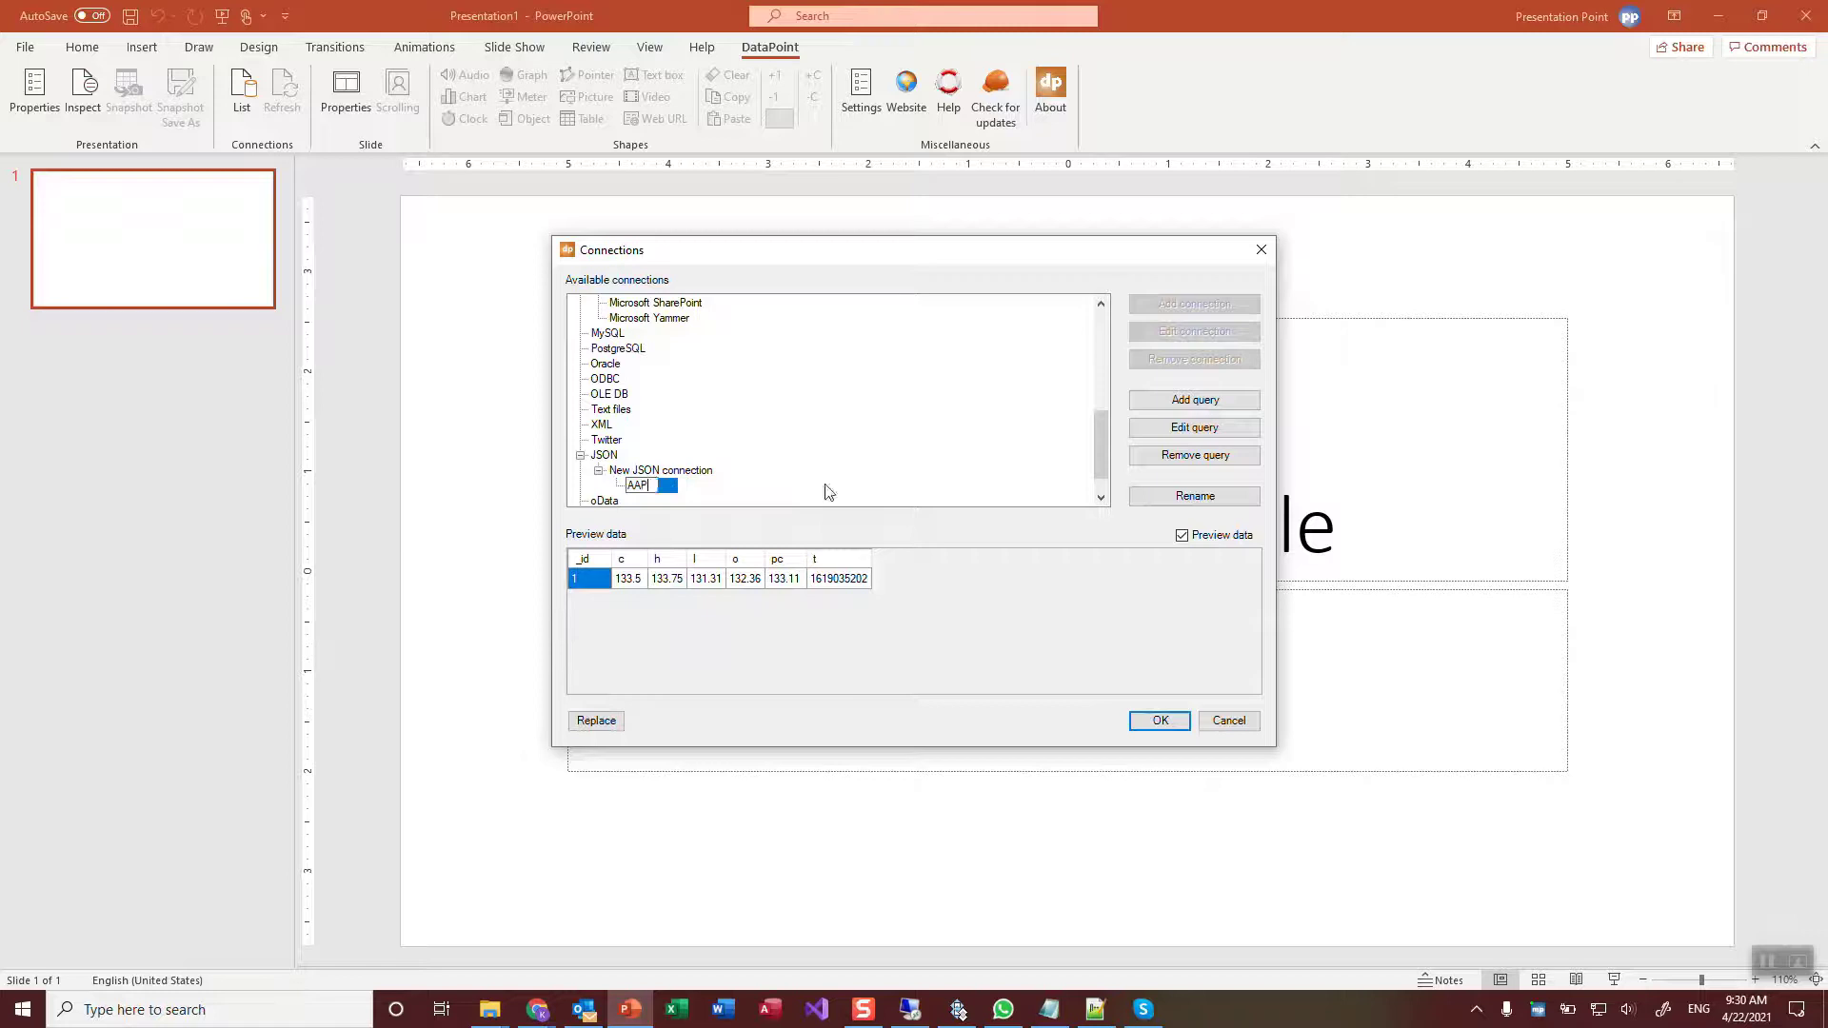
# Close the connections dialog and title the slide 'Stock quote'.
pyautogui.click(1160, 722)
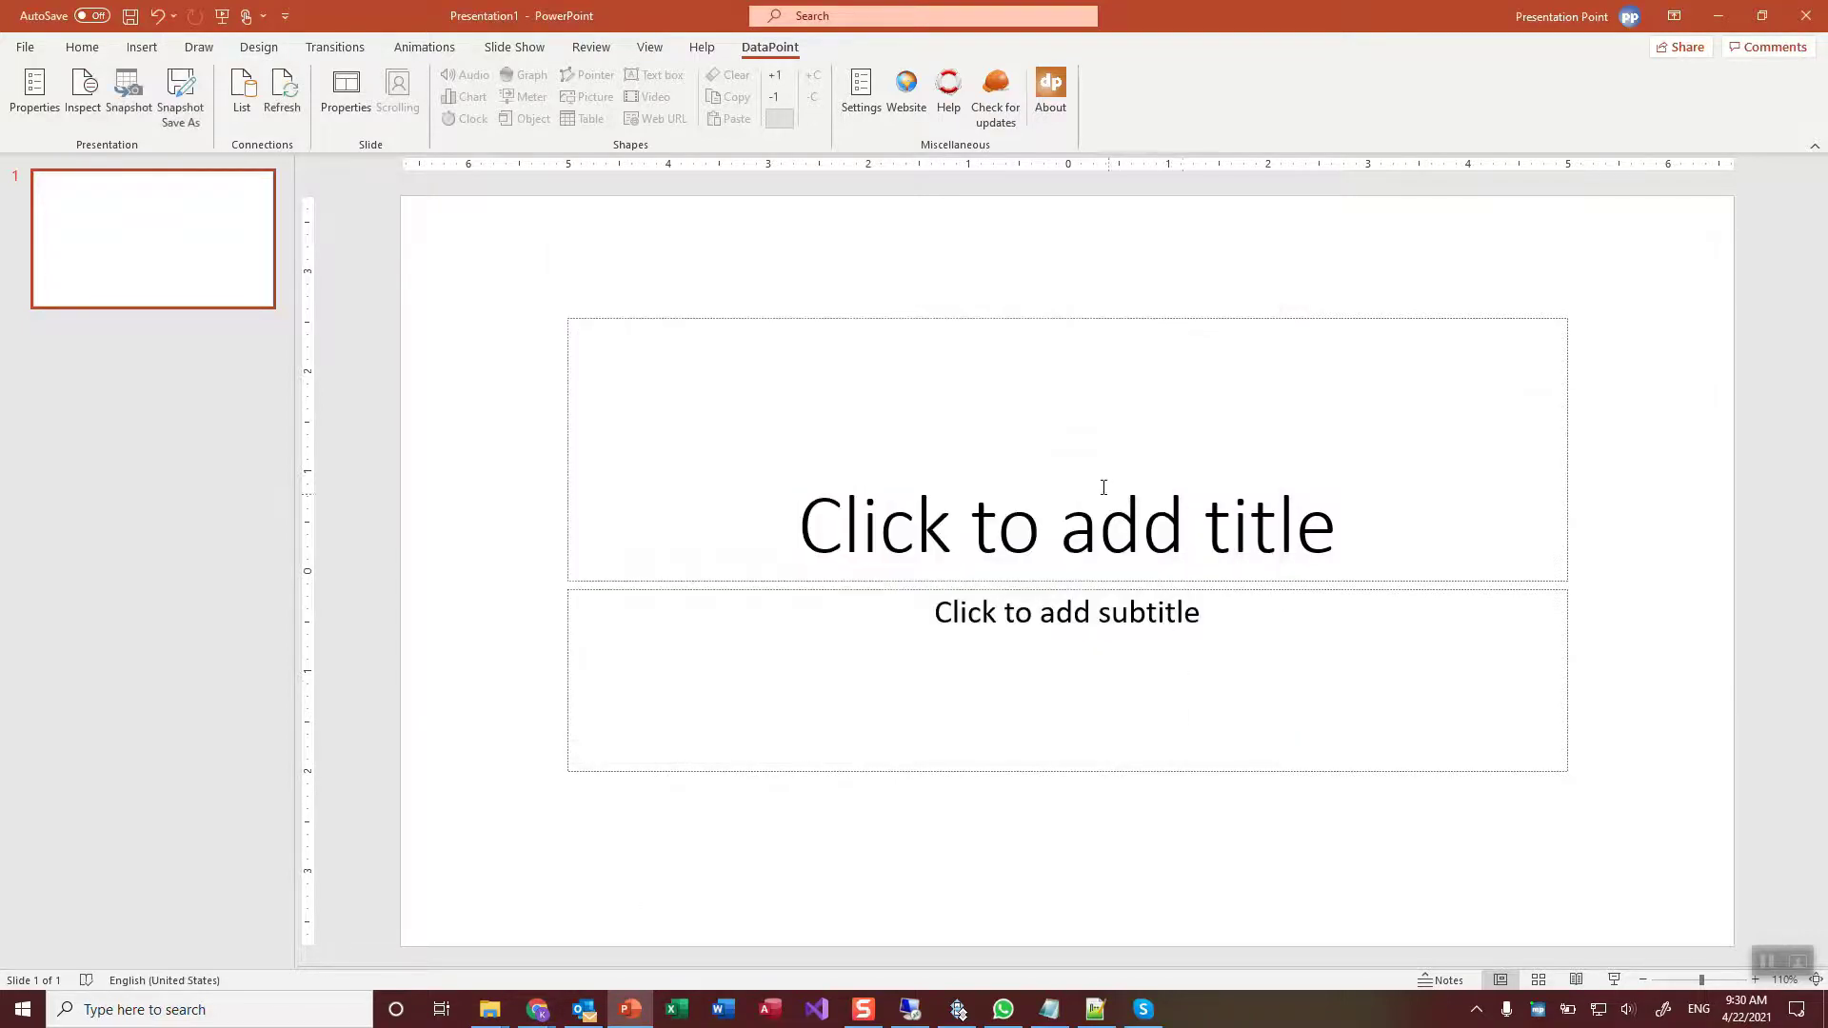
pyautogui.click(974, 513)
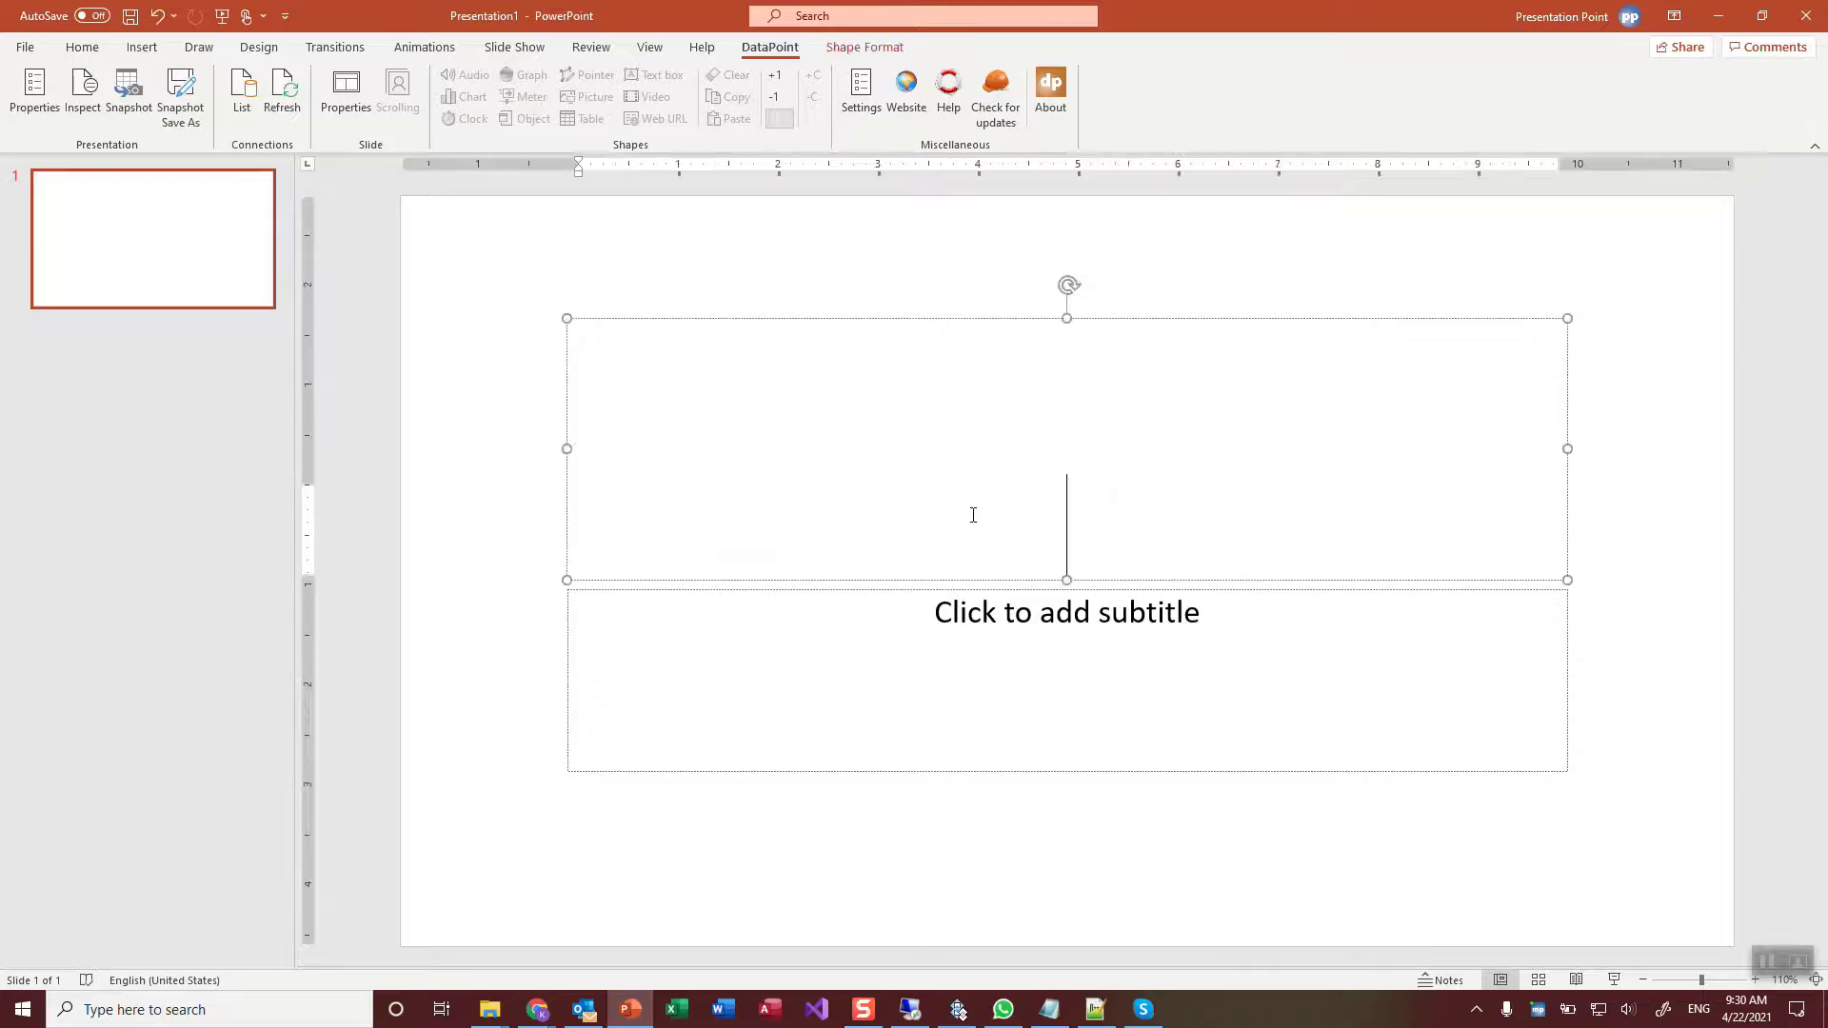
pyautogui.write('Stock')
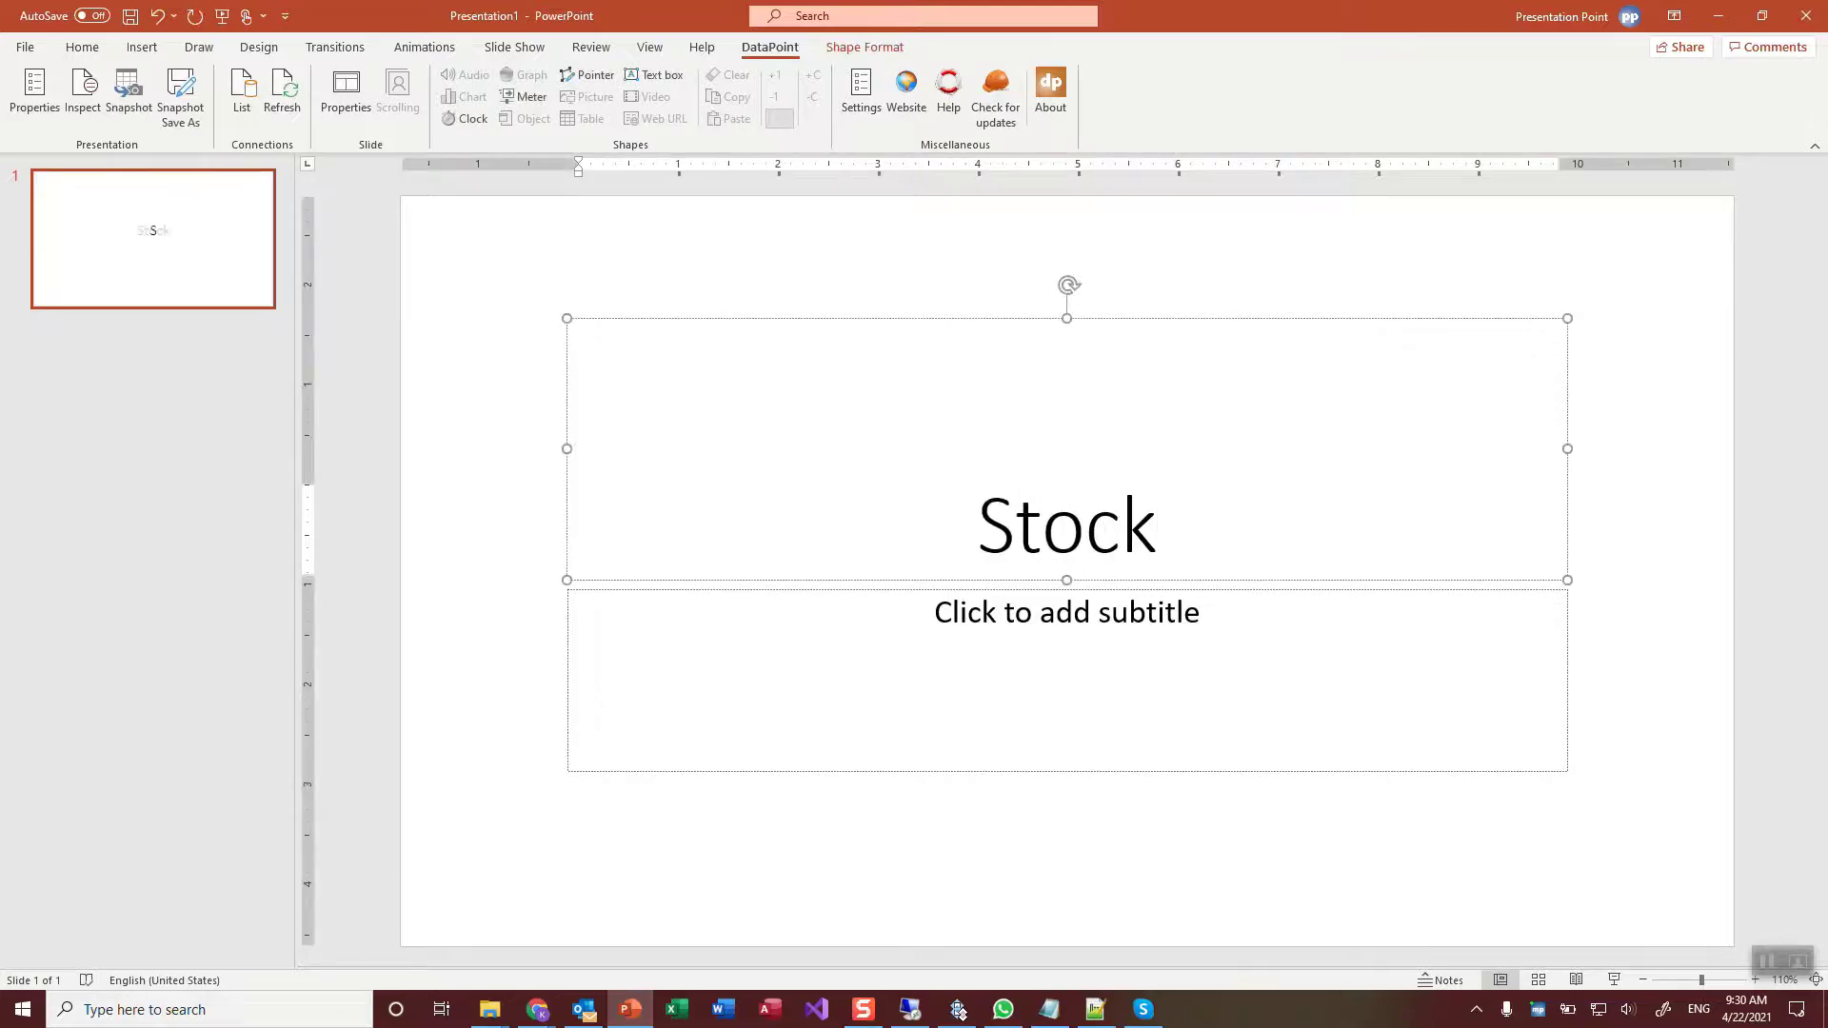
pyautogui.write(' quote')
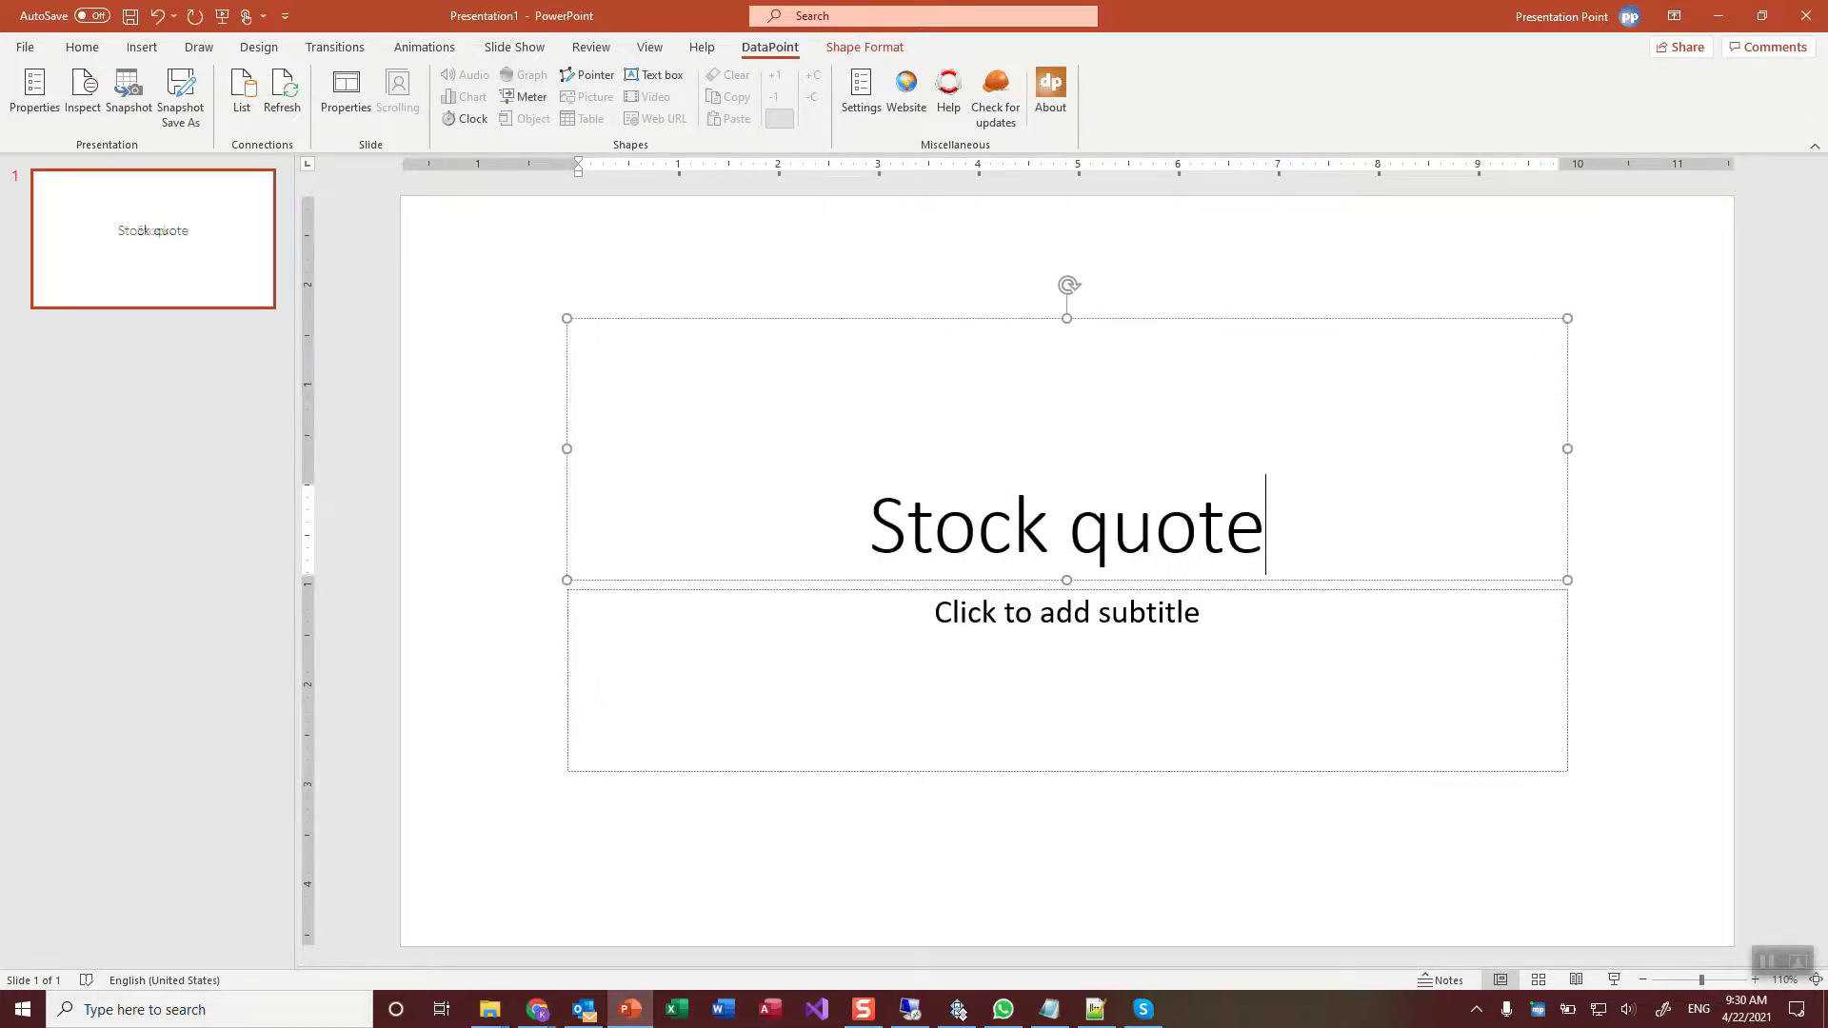
# Apply the blue stock-market chart layout from Design Ideas to the slide.
pyautogui.click(84, 50)
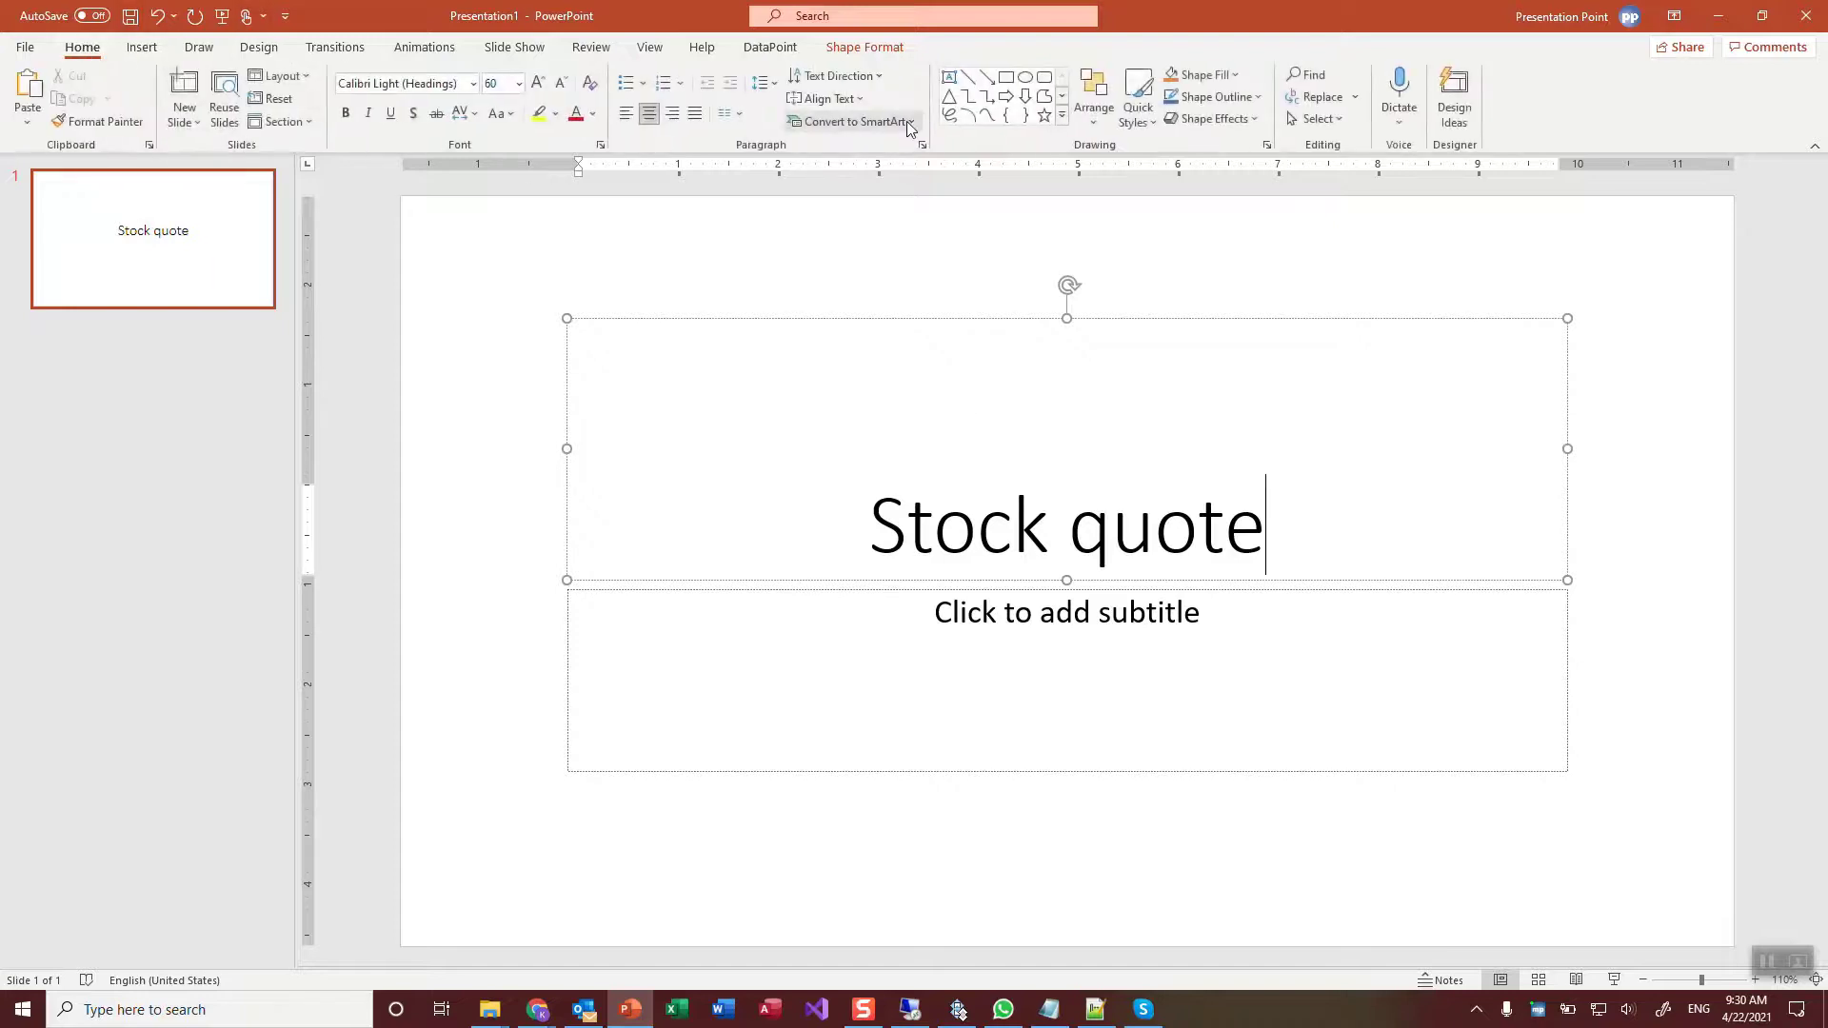
pyautogui.click(1464, 117)
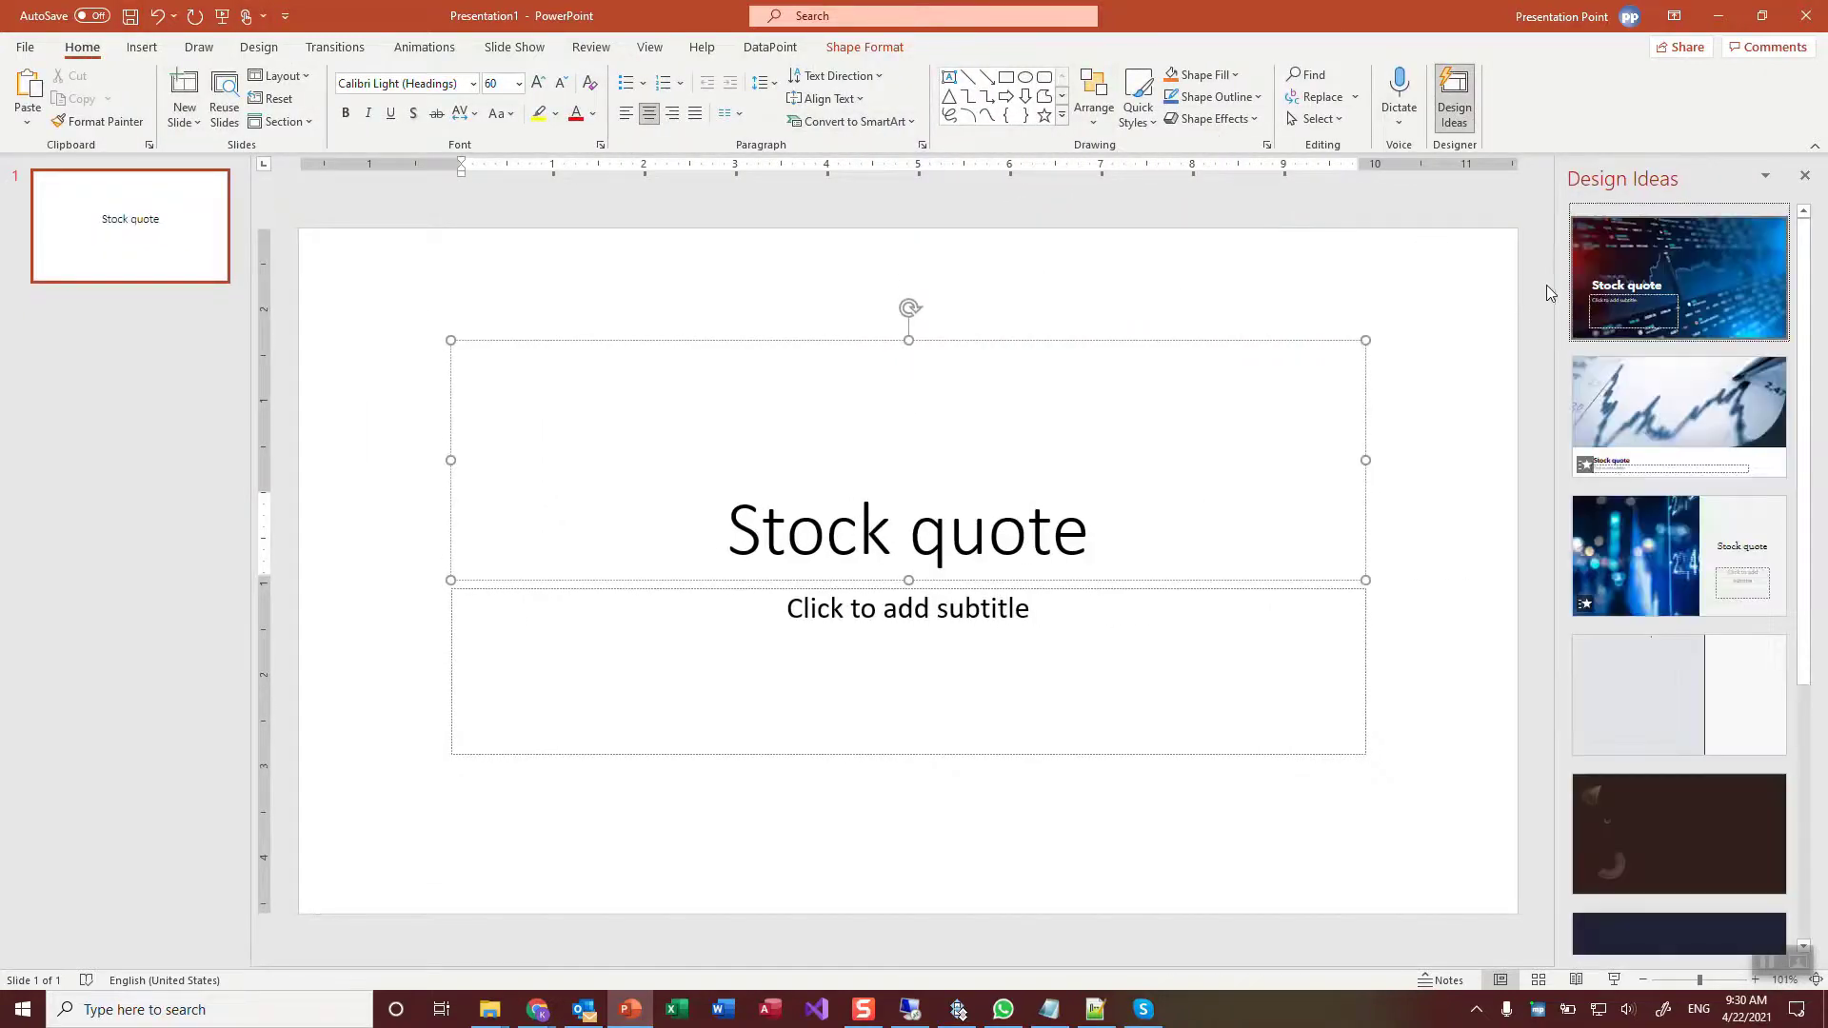
pyautogui.click(1739, 261)
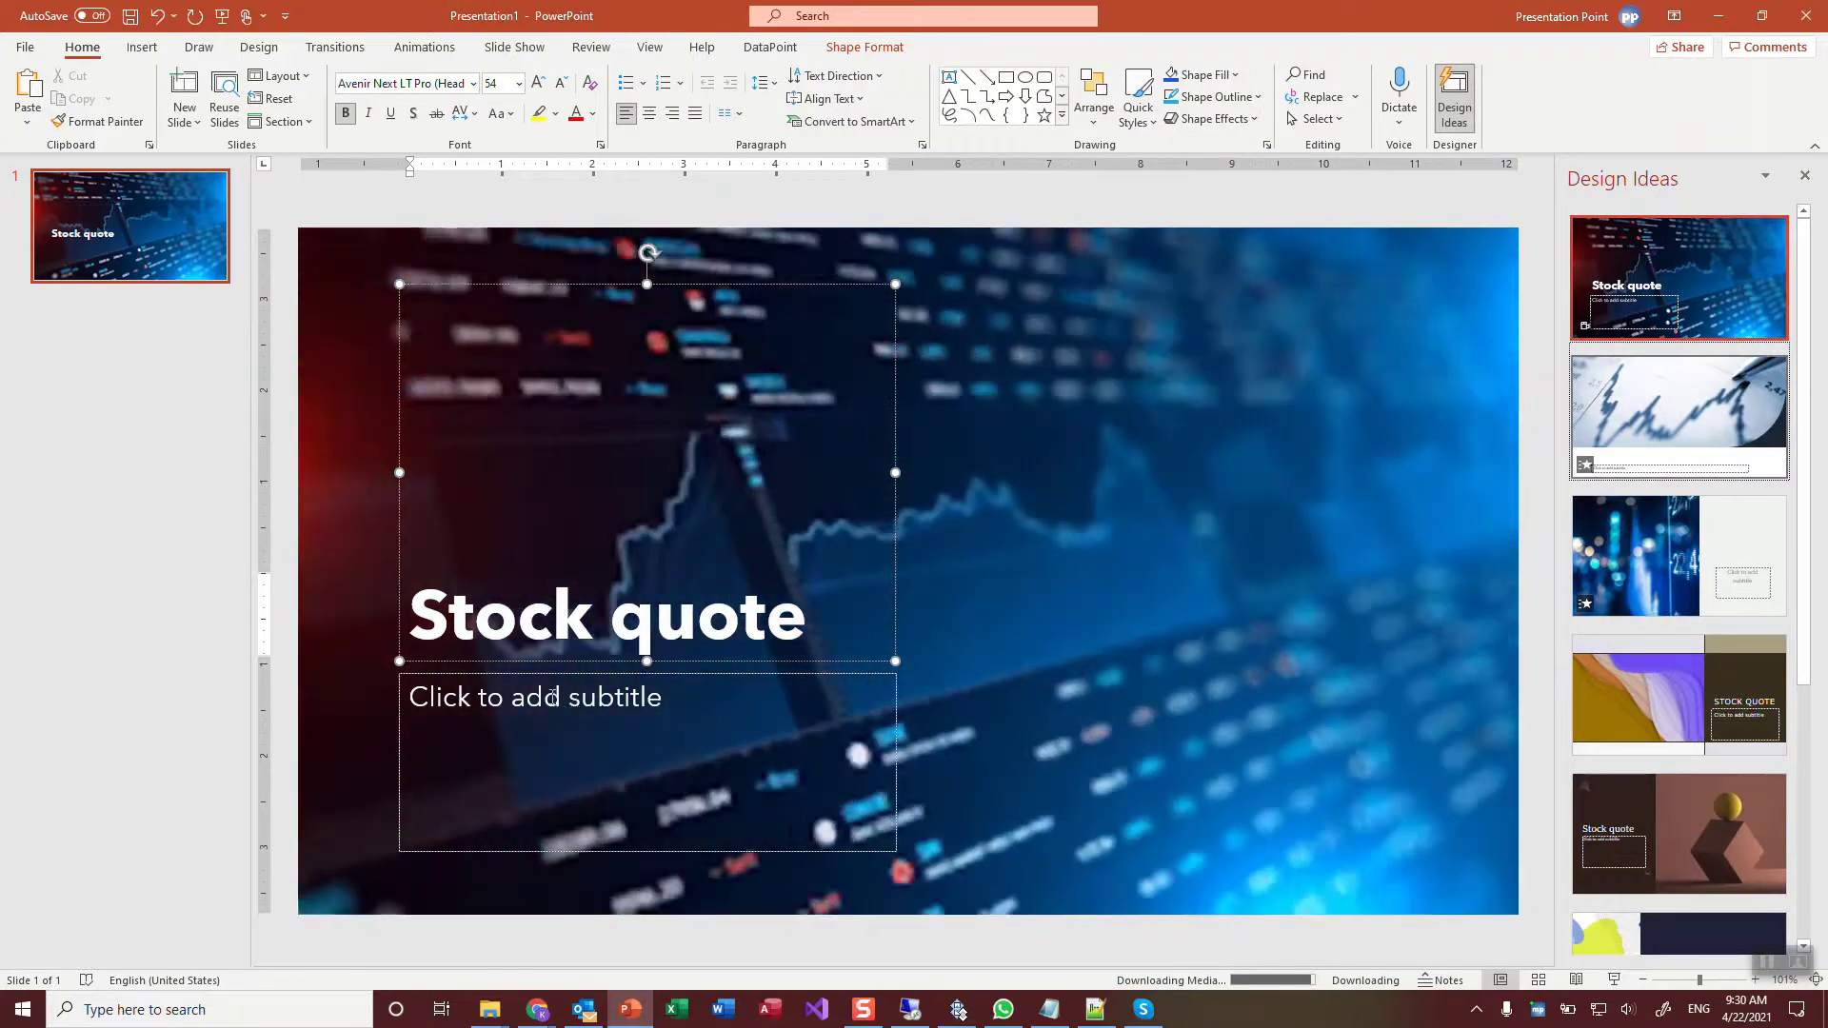
pyautogui.click(550, 695)
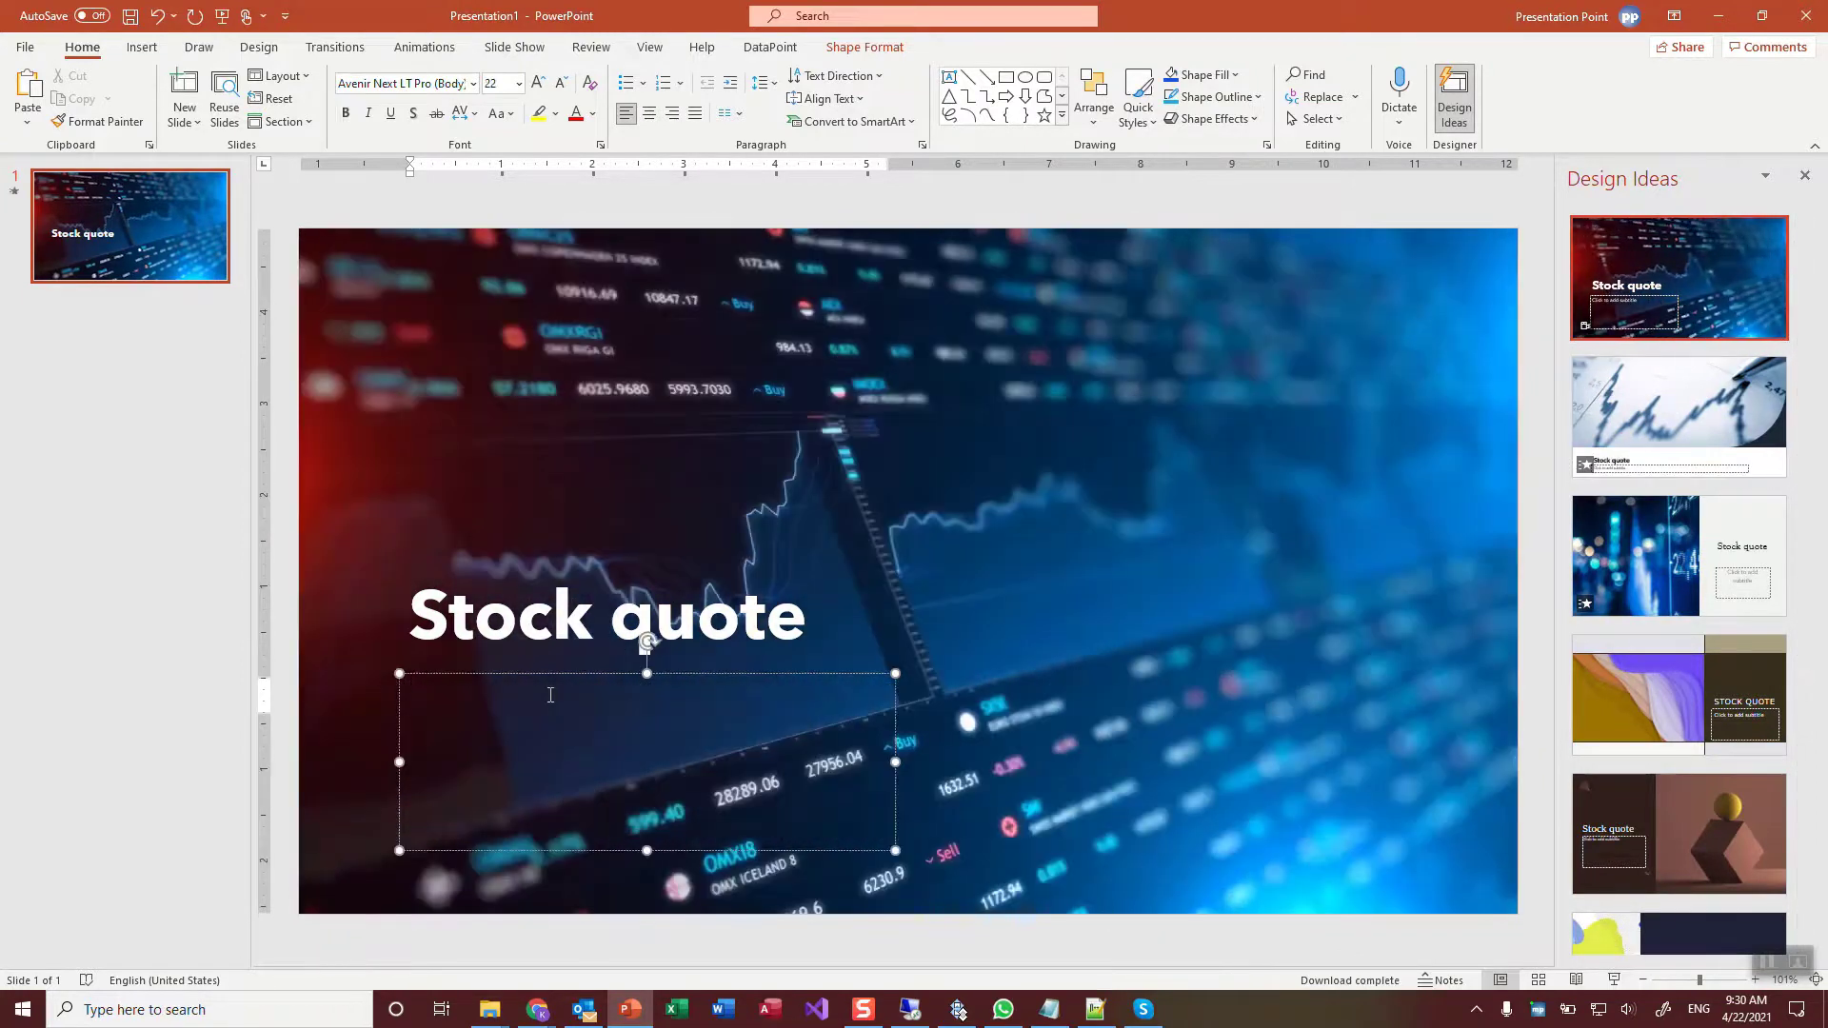
# Link the subtitle box to the AAPL feed's c column, formatted as currency ($133.50).
pyautogui.click(790, 49)
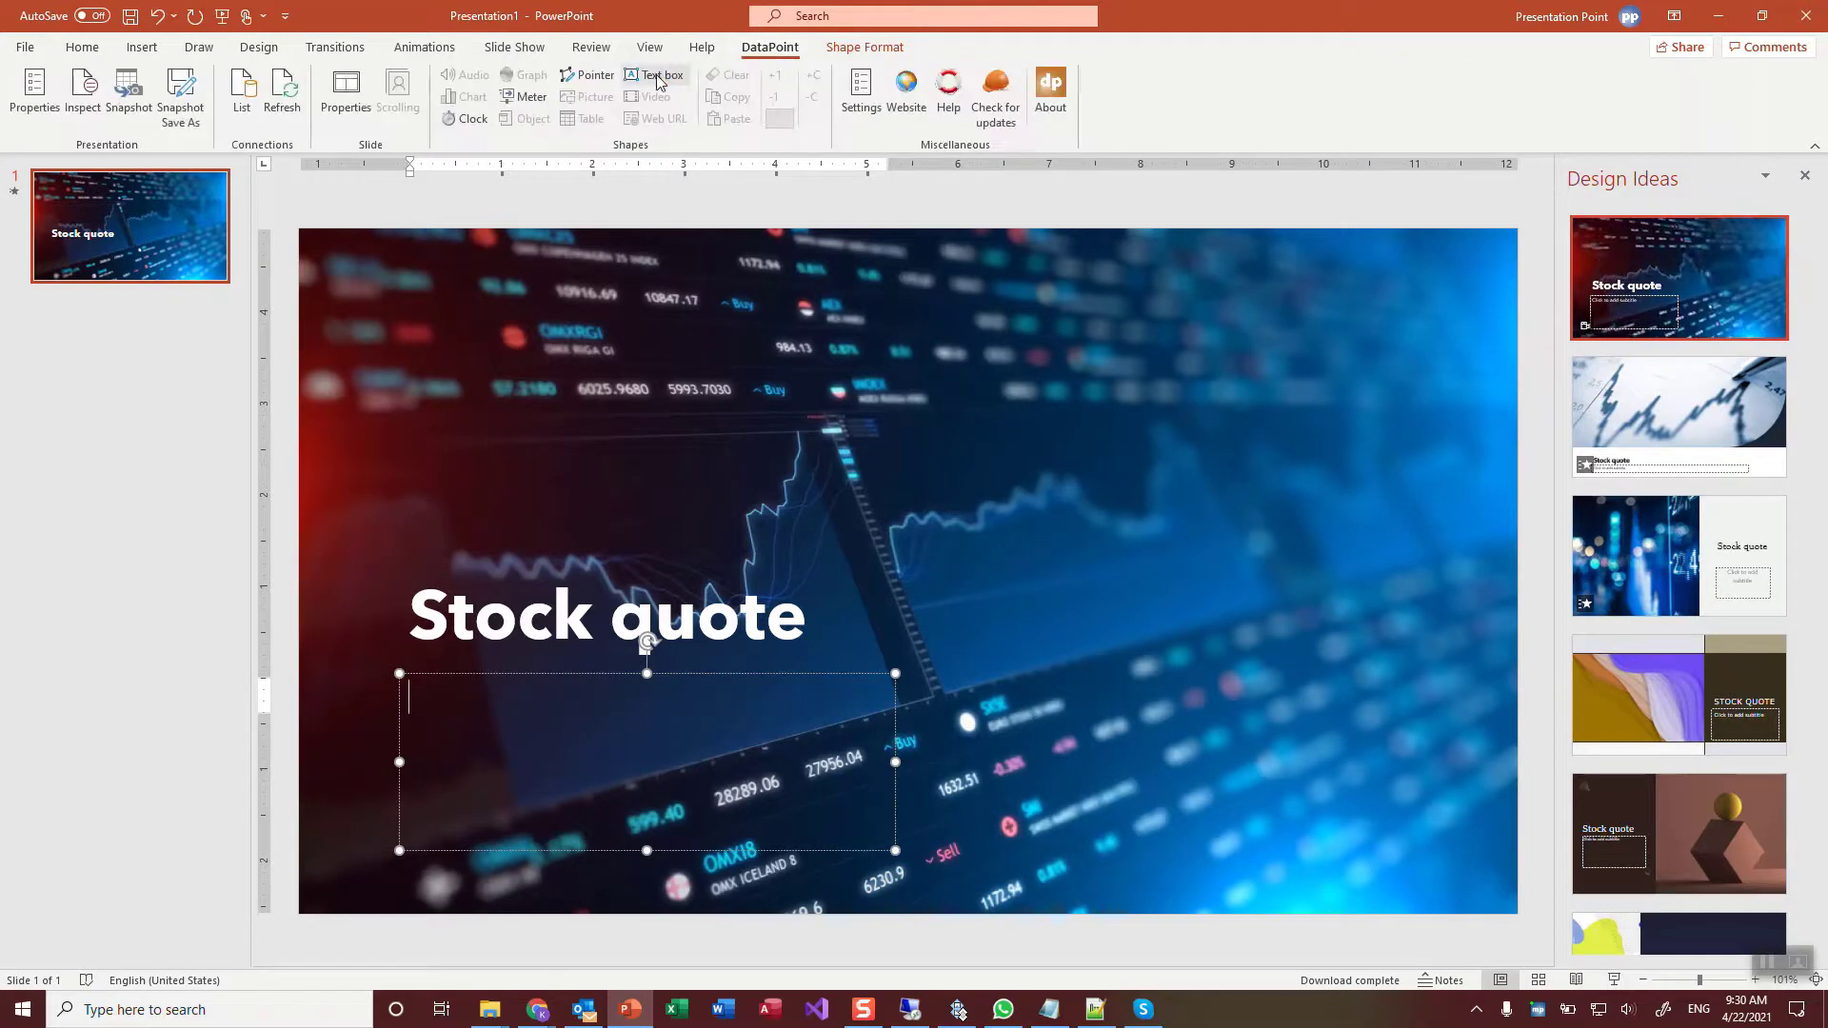
pyautogui.click(657, 76)
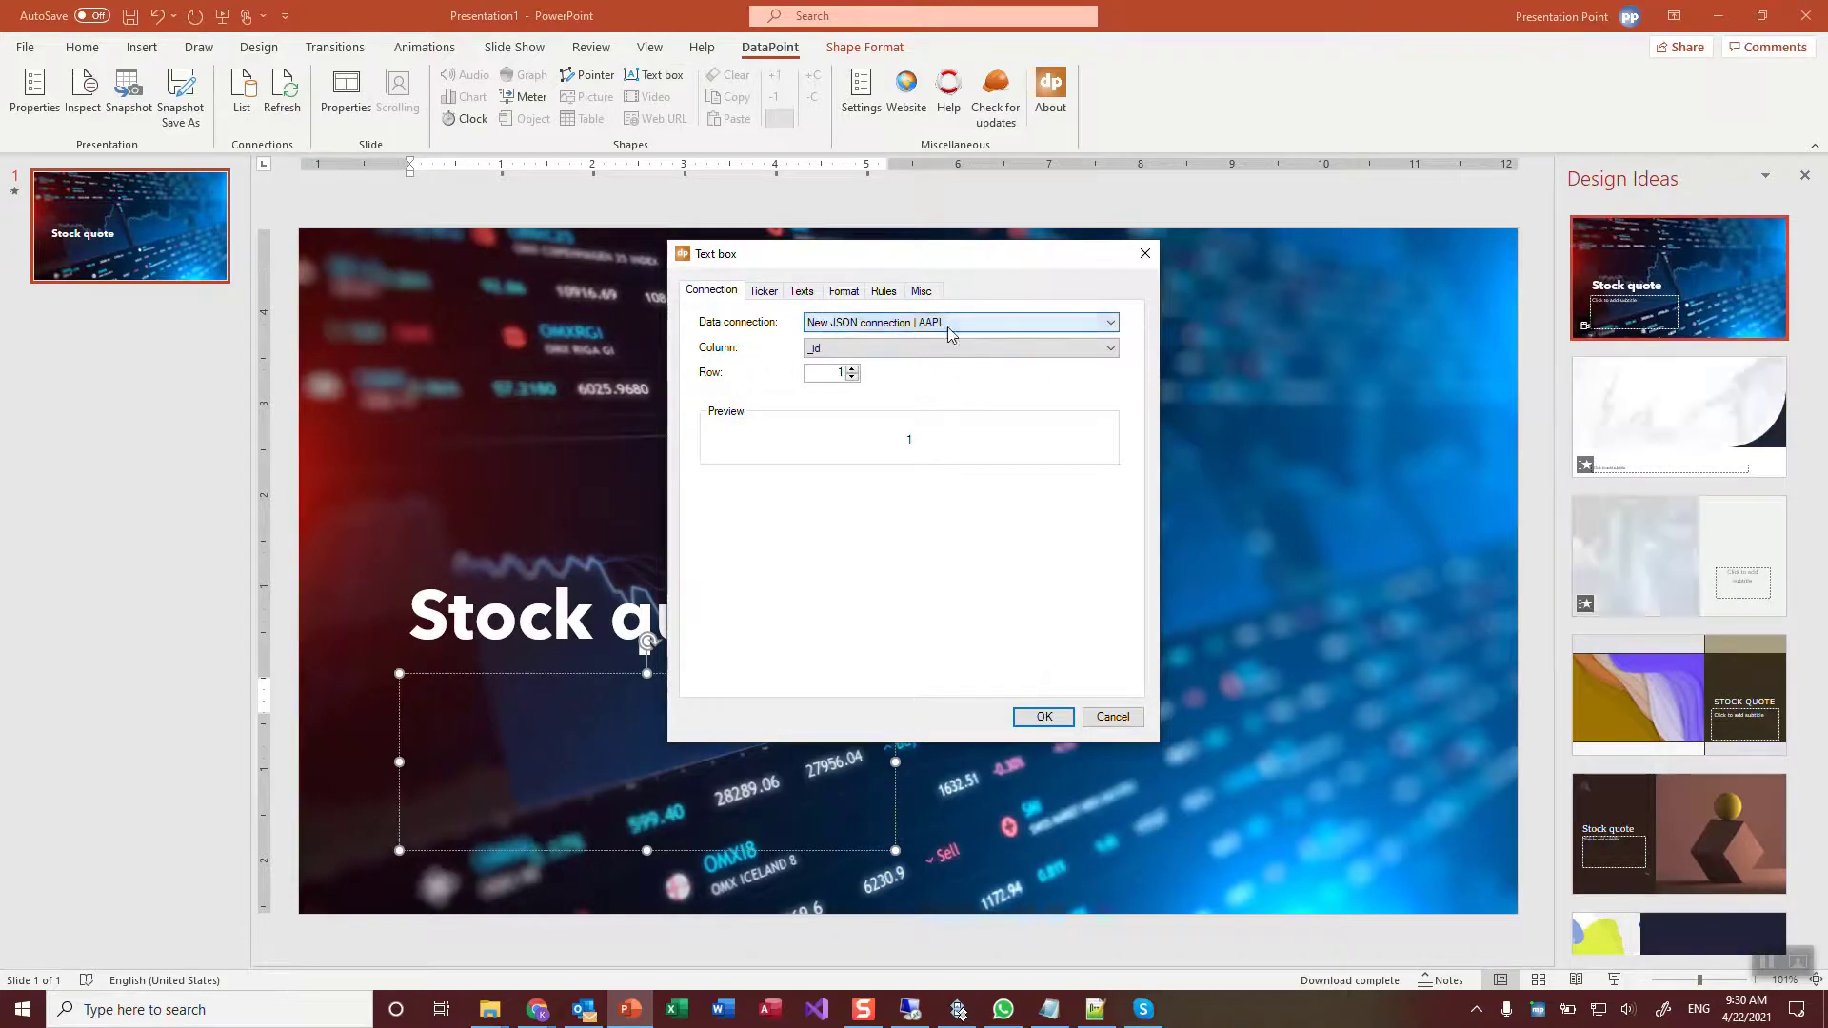
pyautogui.click(928, 348)
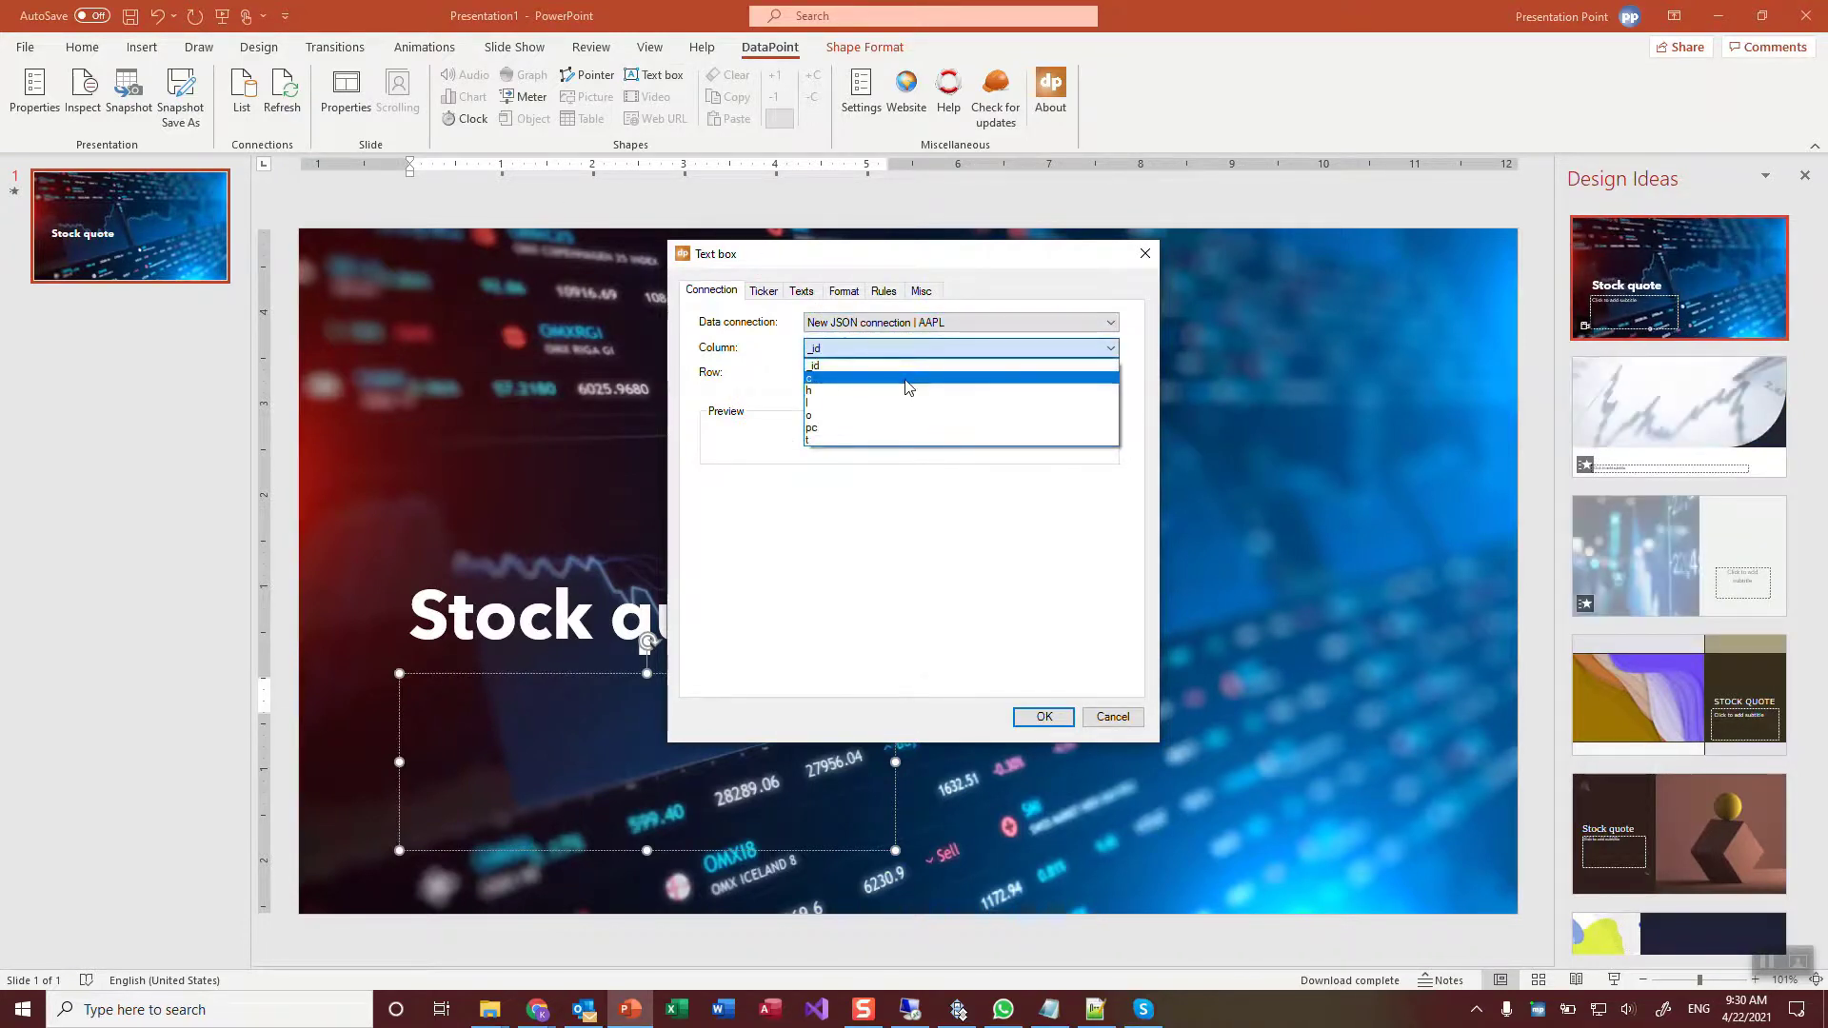
pyautogui.click(906, 380)
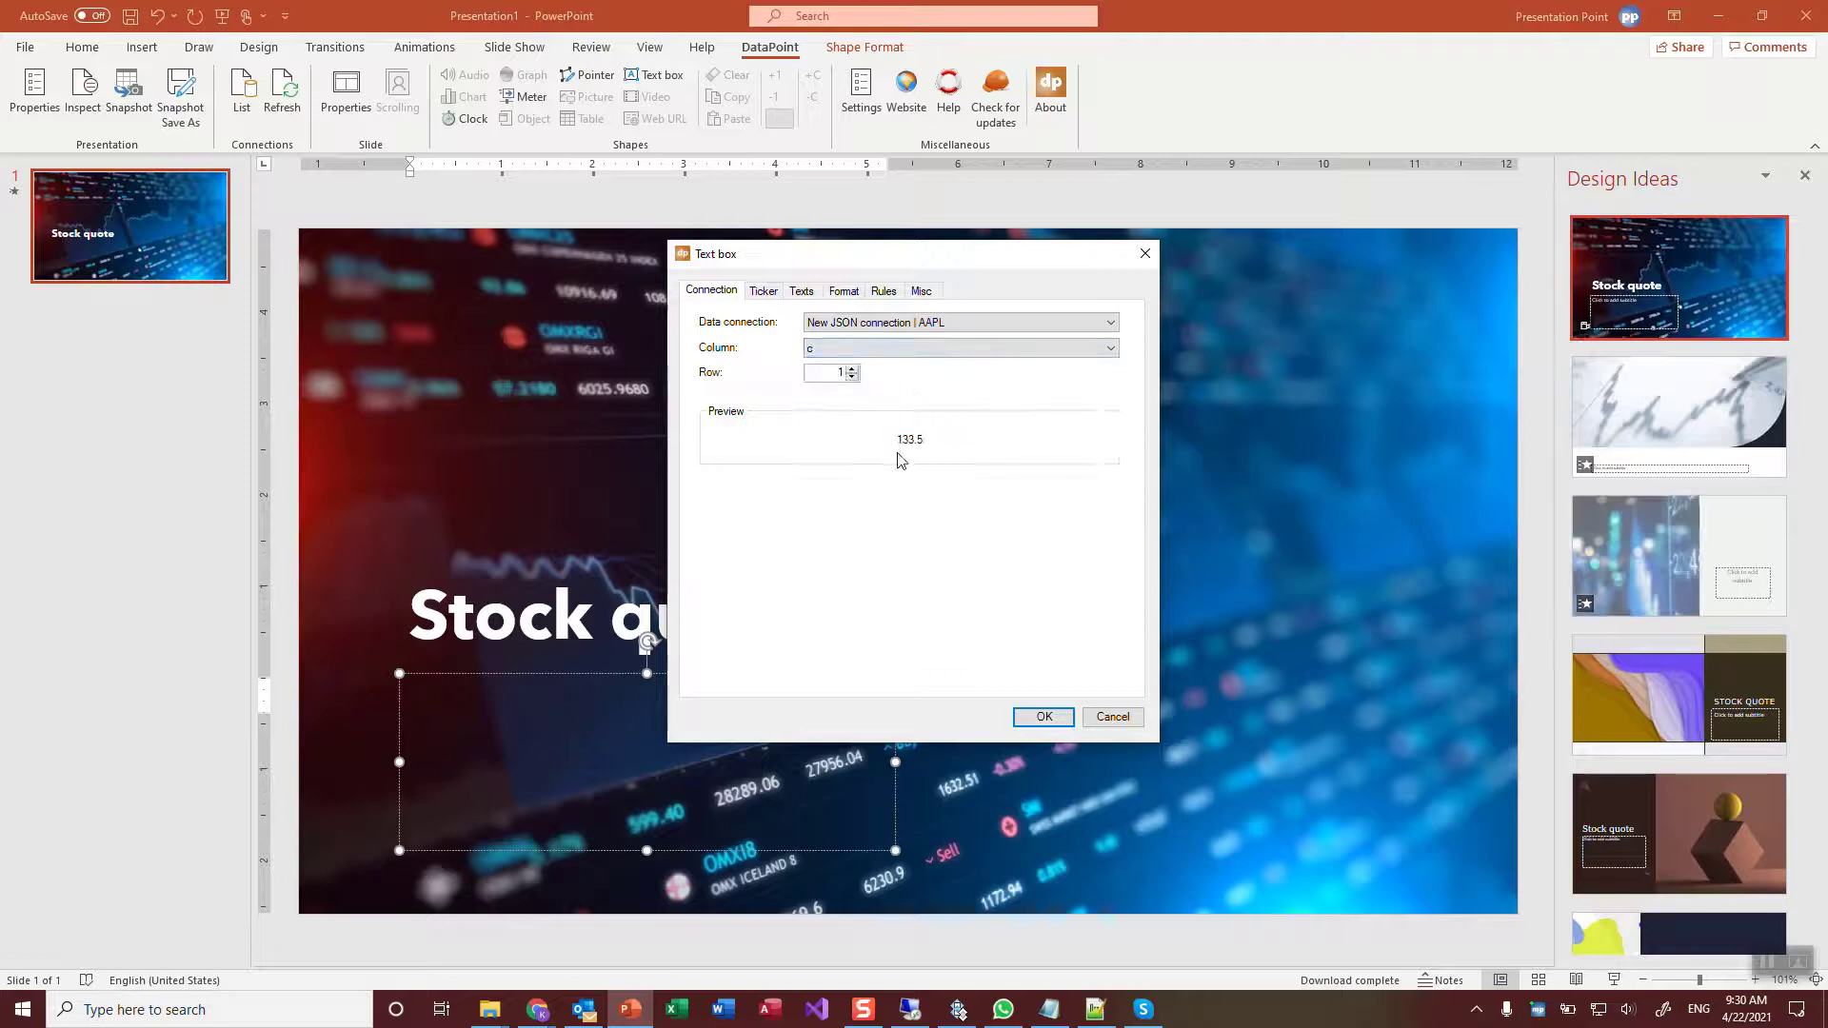
pyautogui.click(843, 291)
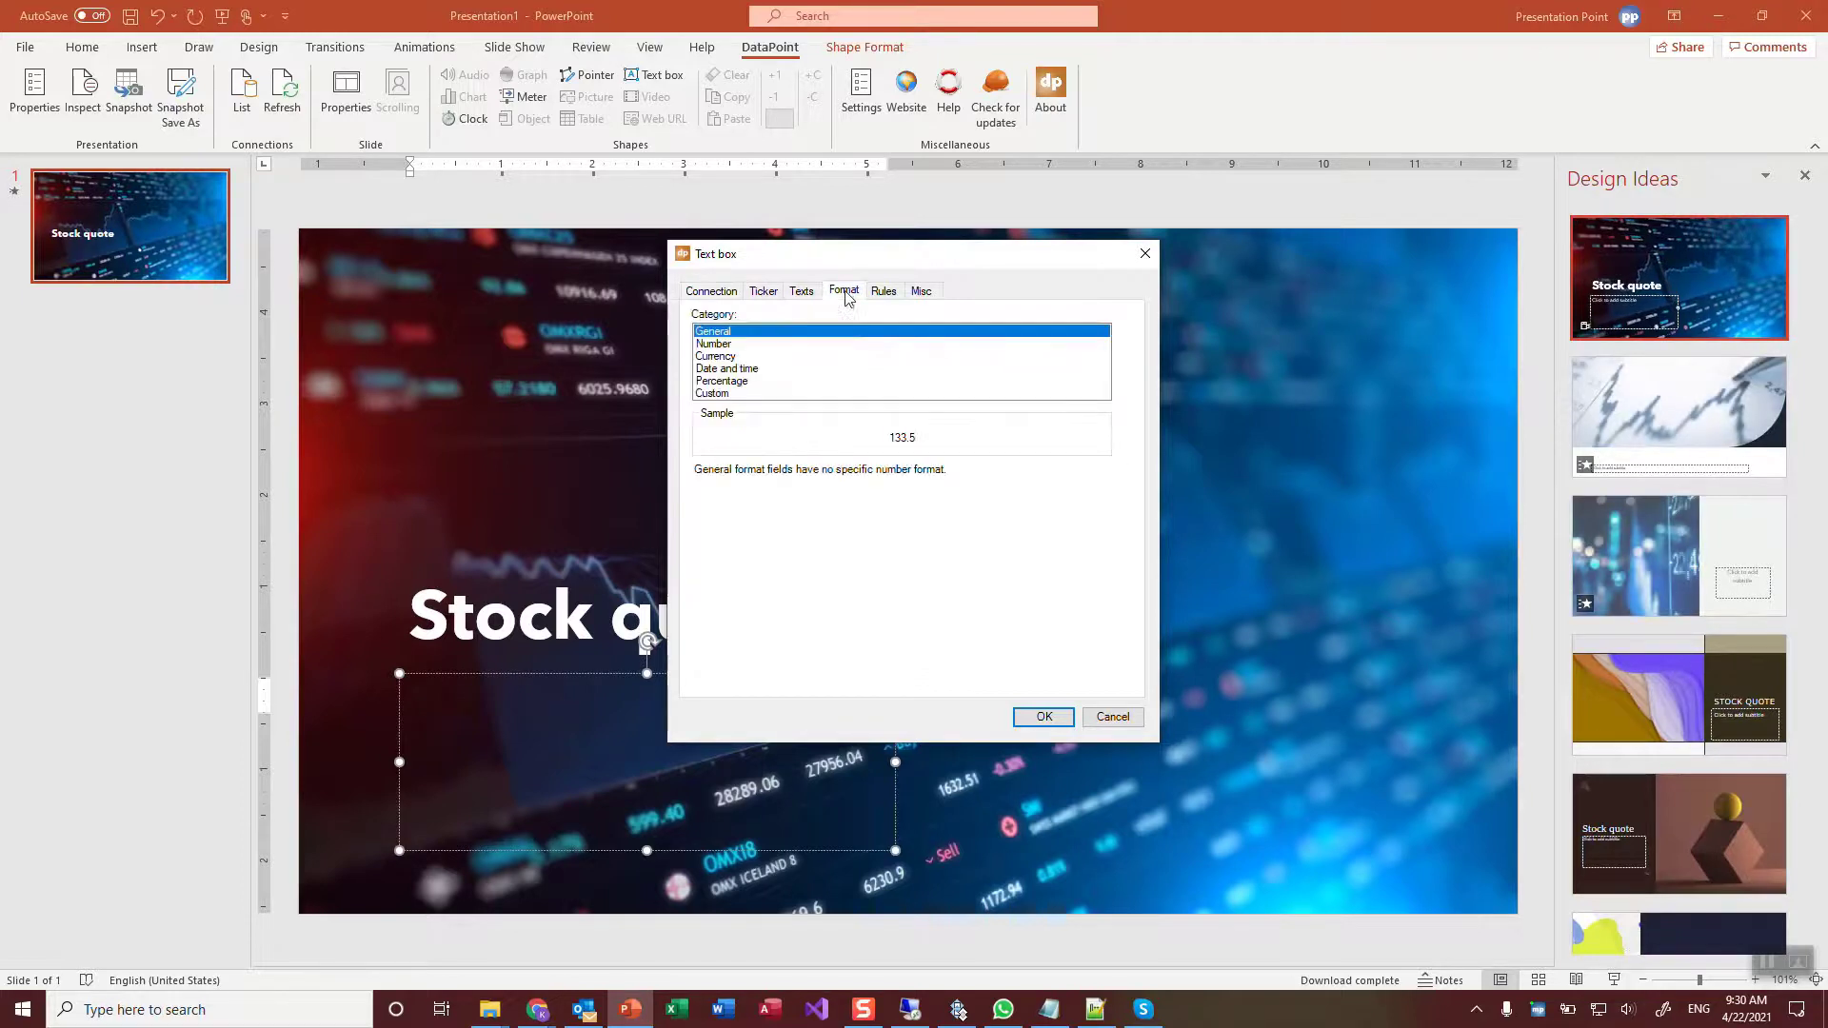
pyautogui.click(718, 357)
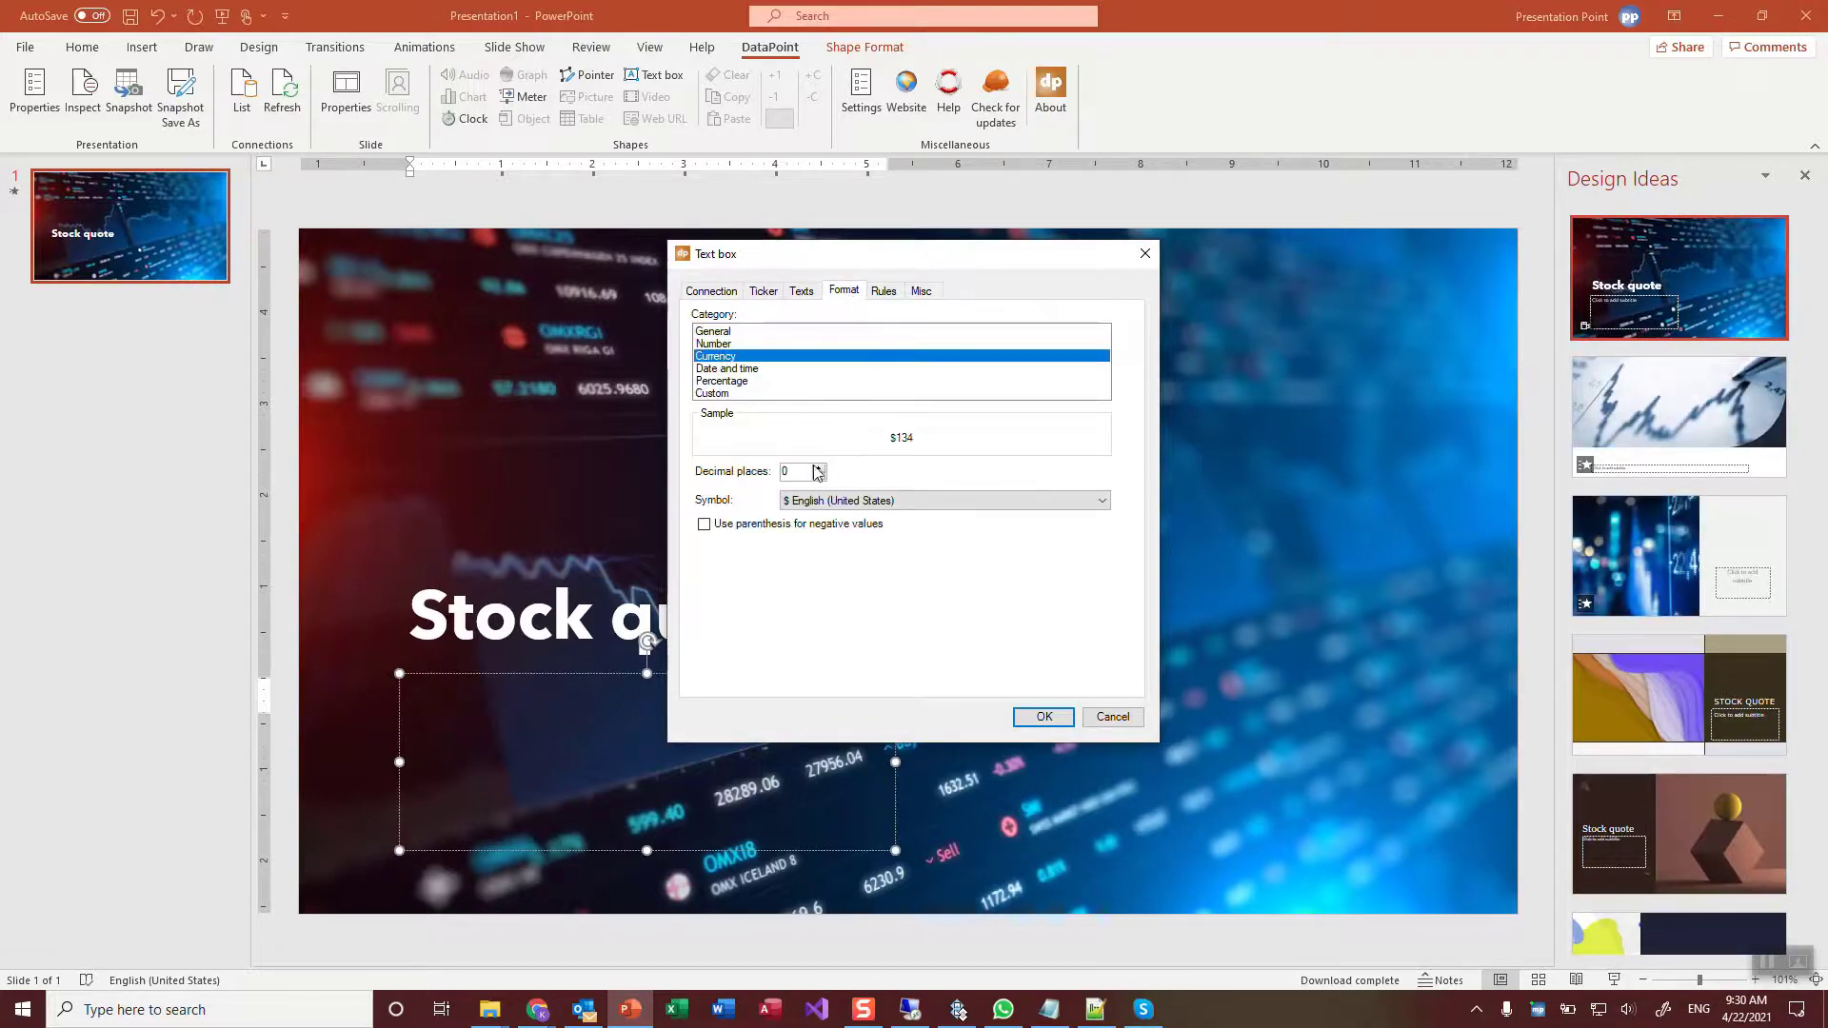
pyautogui.click(1044, 717)
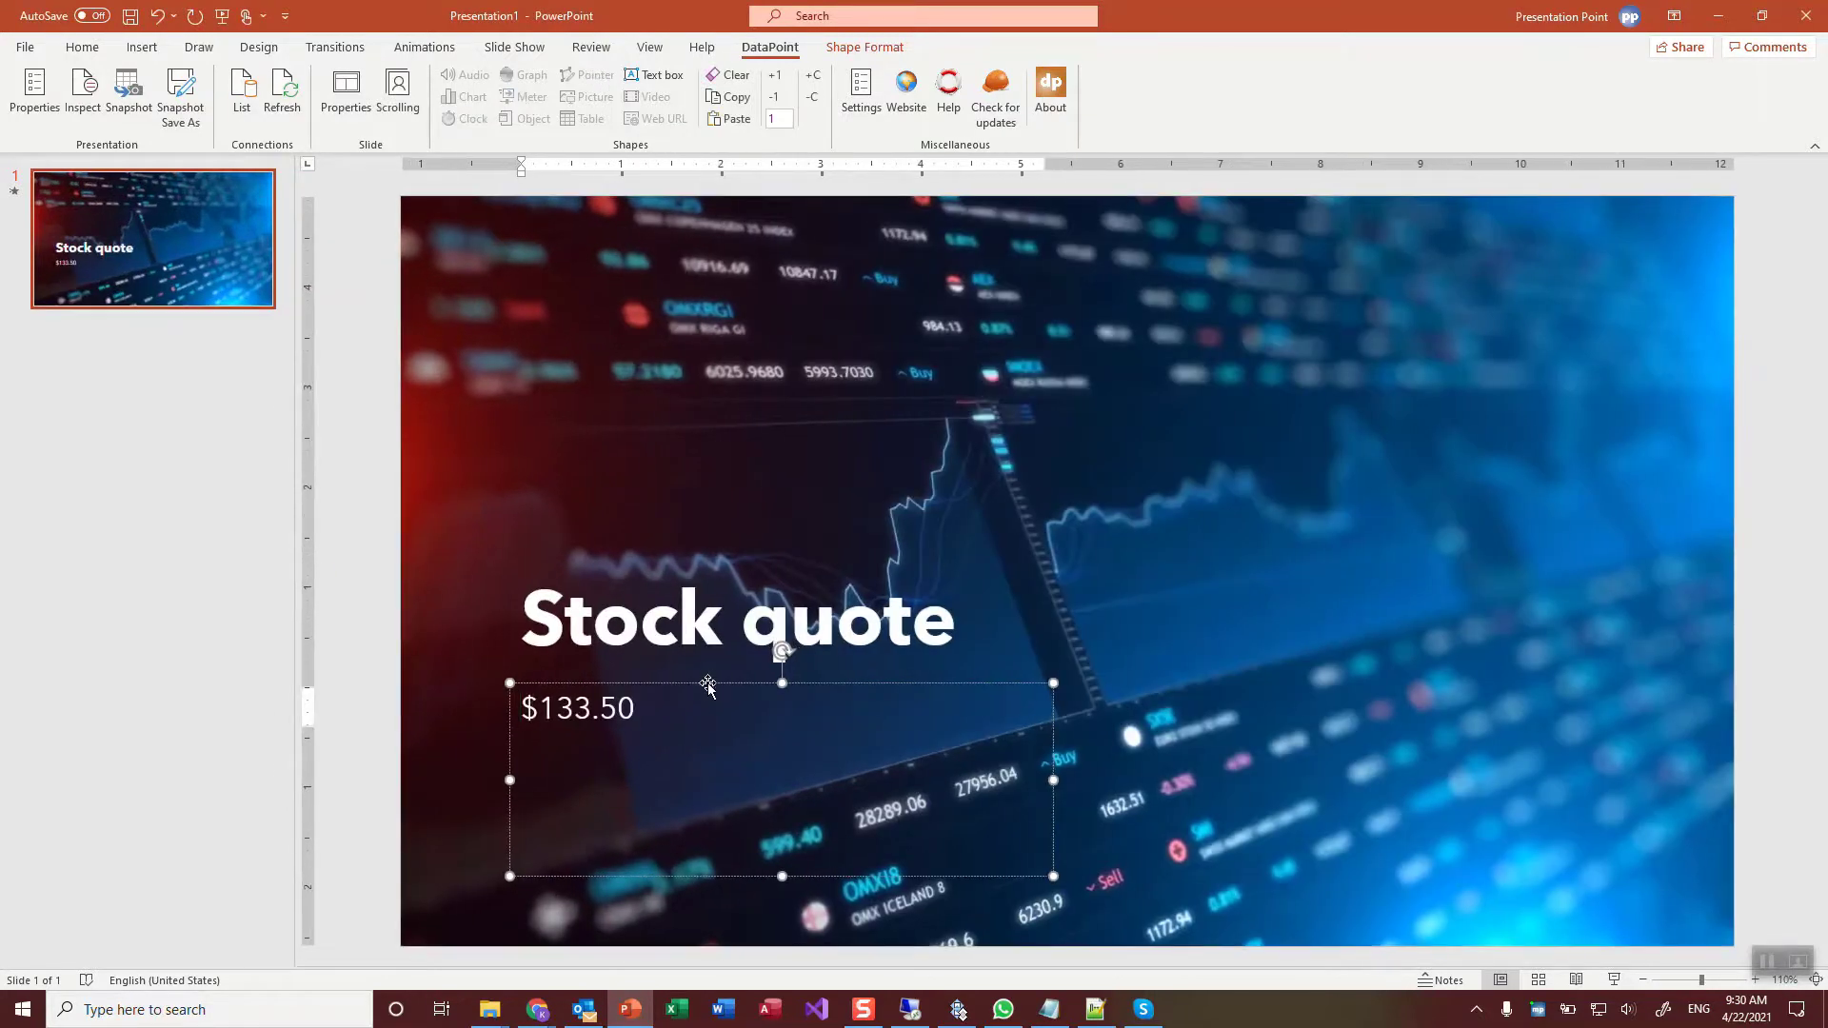
# Enlarge the $133.50 price text to 88 pt.
pyautogui.click(707, 684)
pyautogui.click(82, 47)
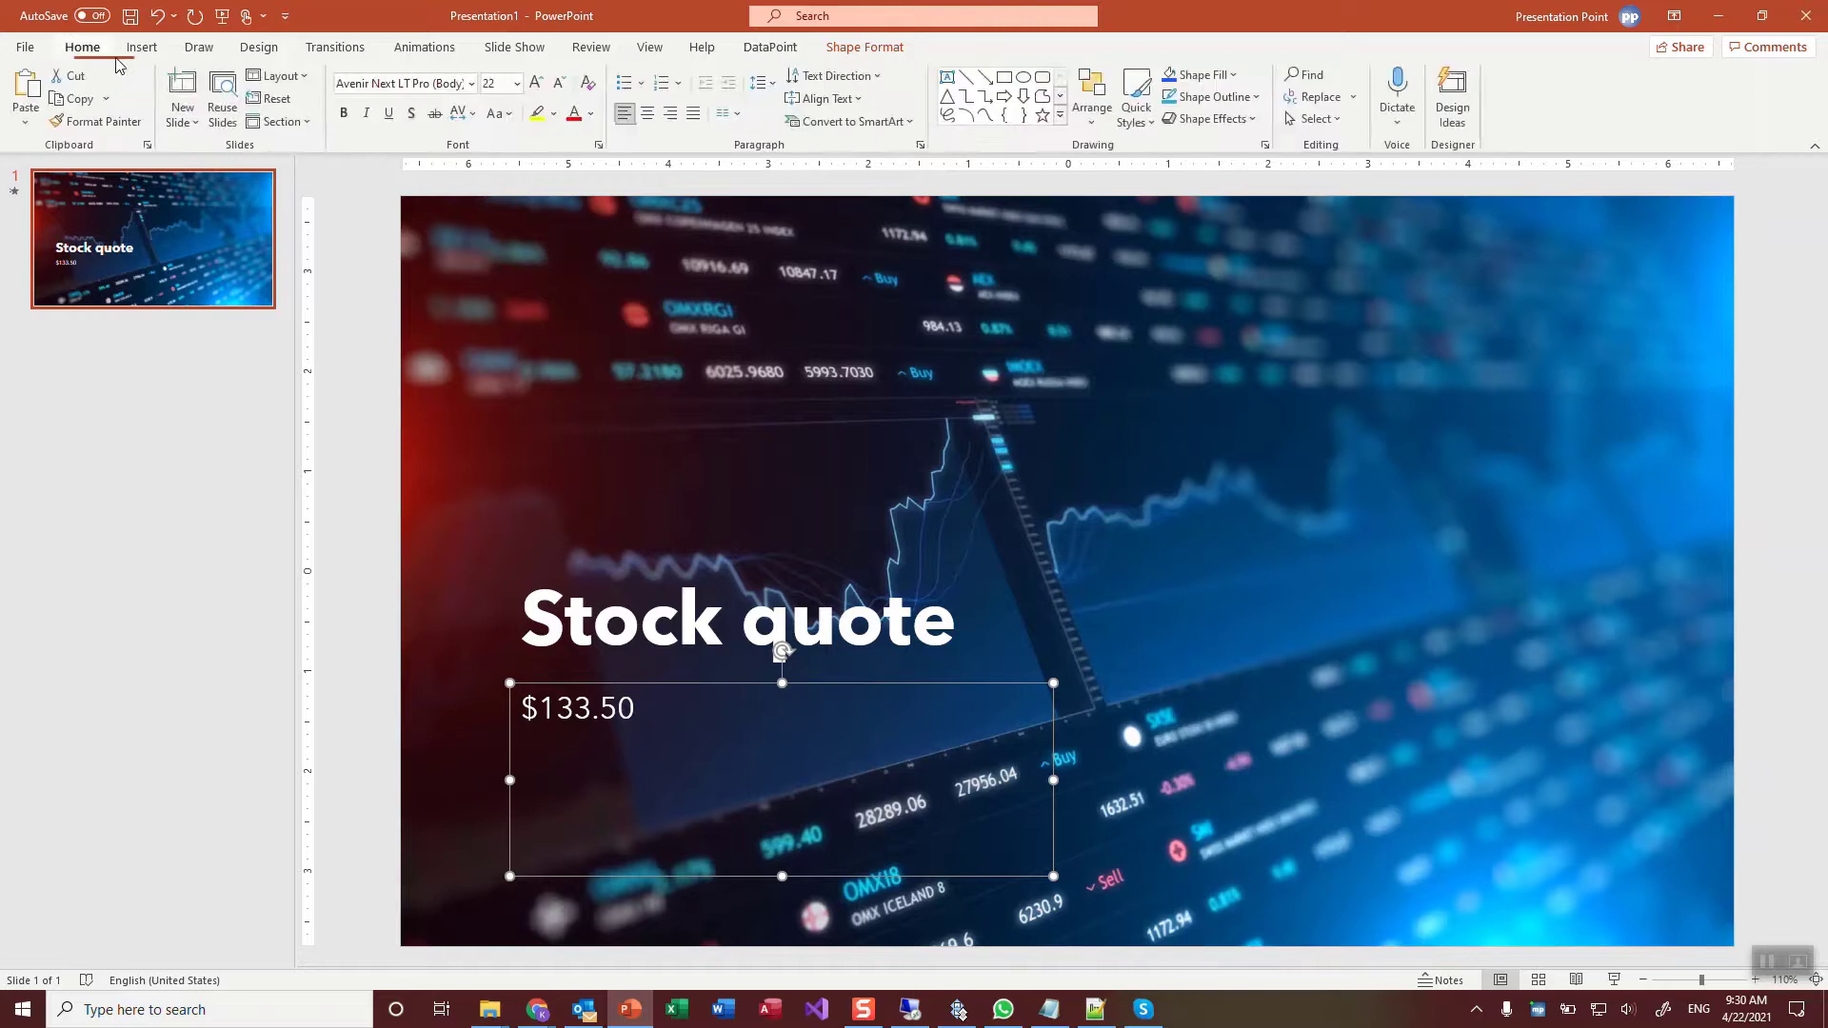
pyautogui.click(538, 84)
pyautogui.click(538, 84)
pyautogui.click(538, 84)
pyautogui.click(538, 83)
pyautogui.click(538, 84)
pyautogui.click(538, 84)
pyautogui.click(538, 84)
pyautogui.click(538, 84)
pyautogui.click(537, 85)
pyautogui.click(538, 84)
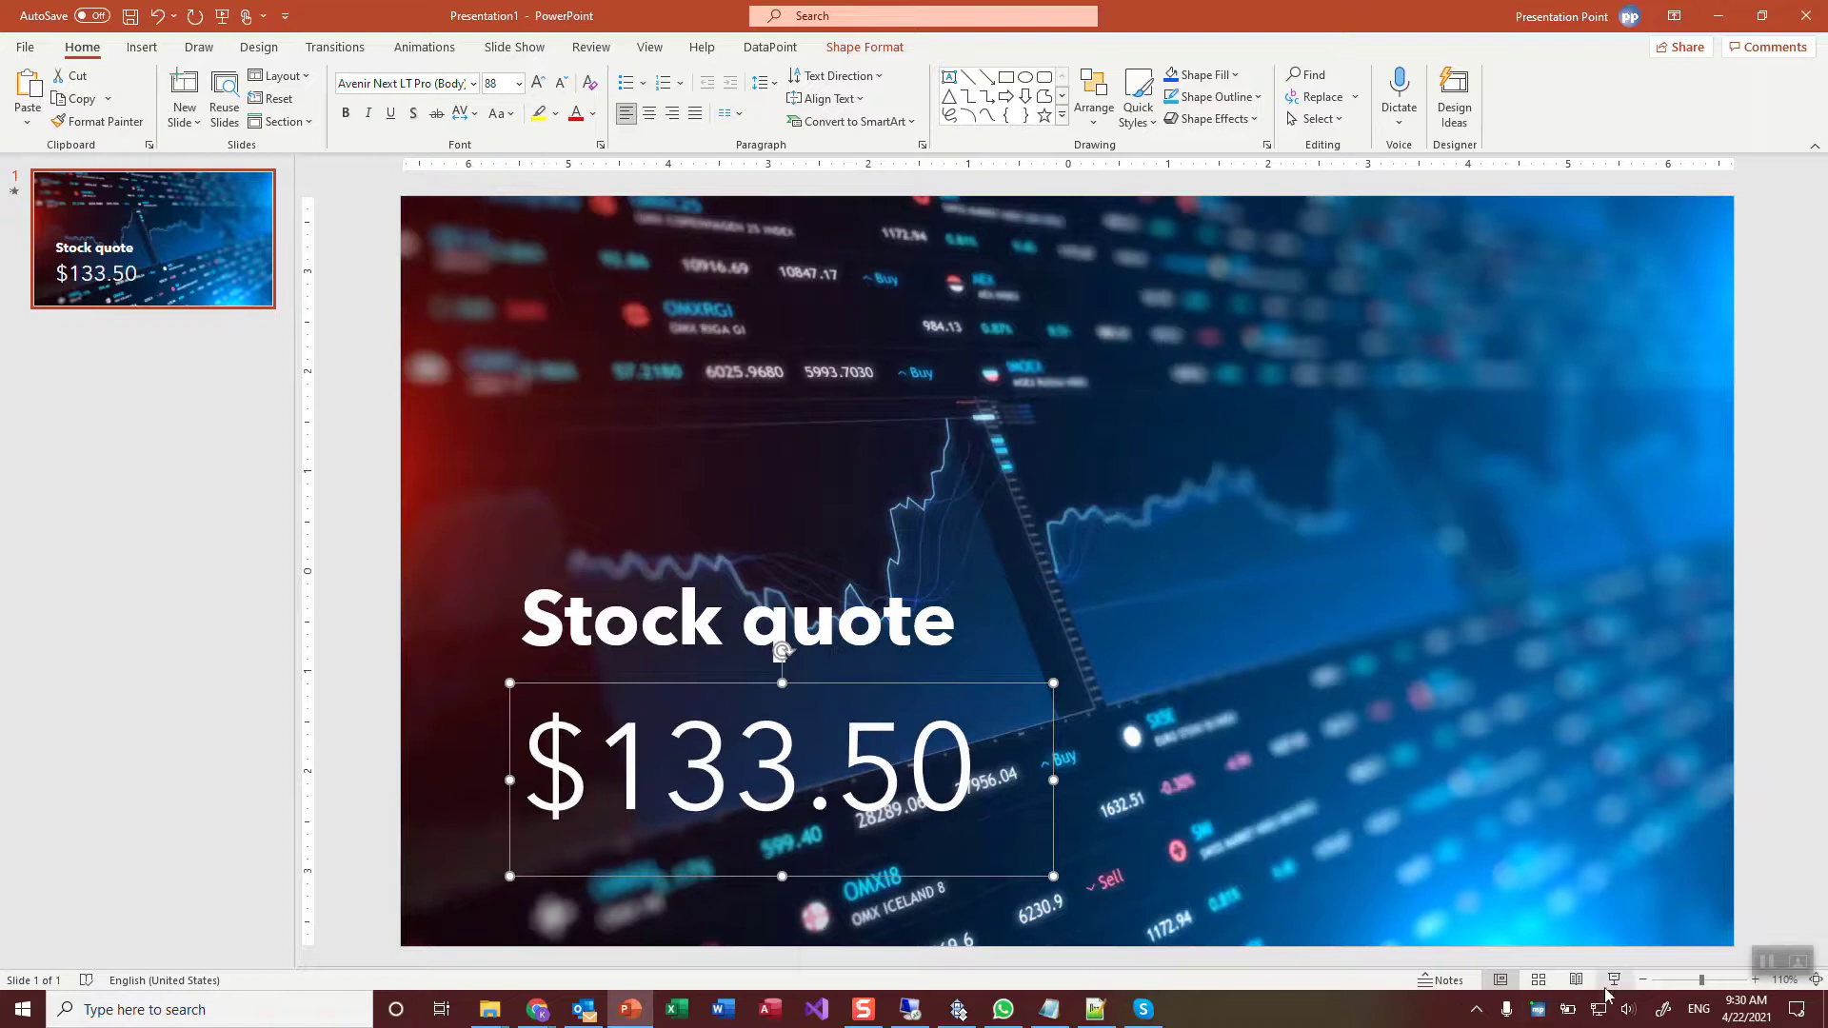
pyautogui.press('F5')
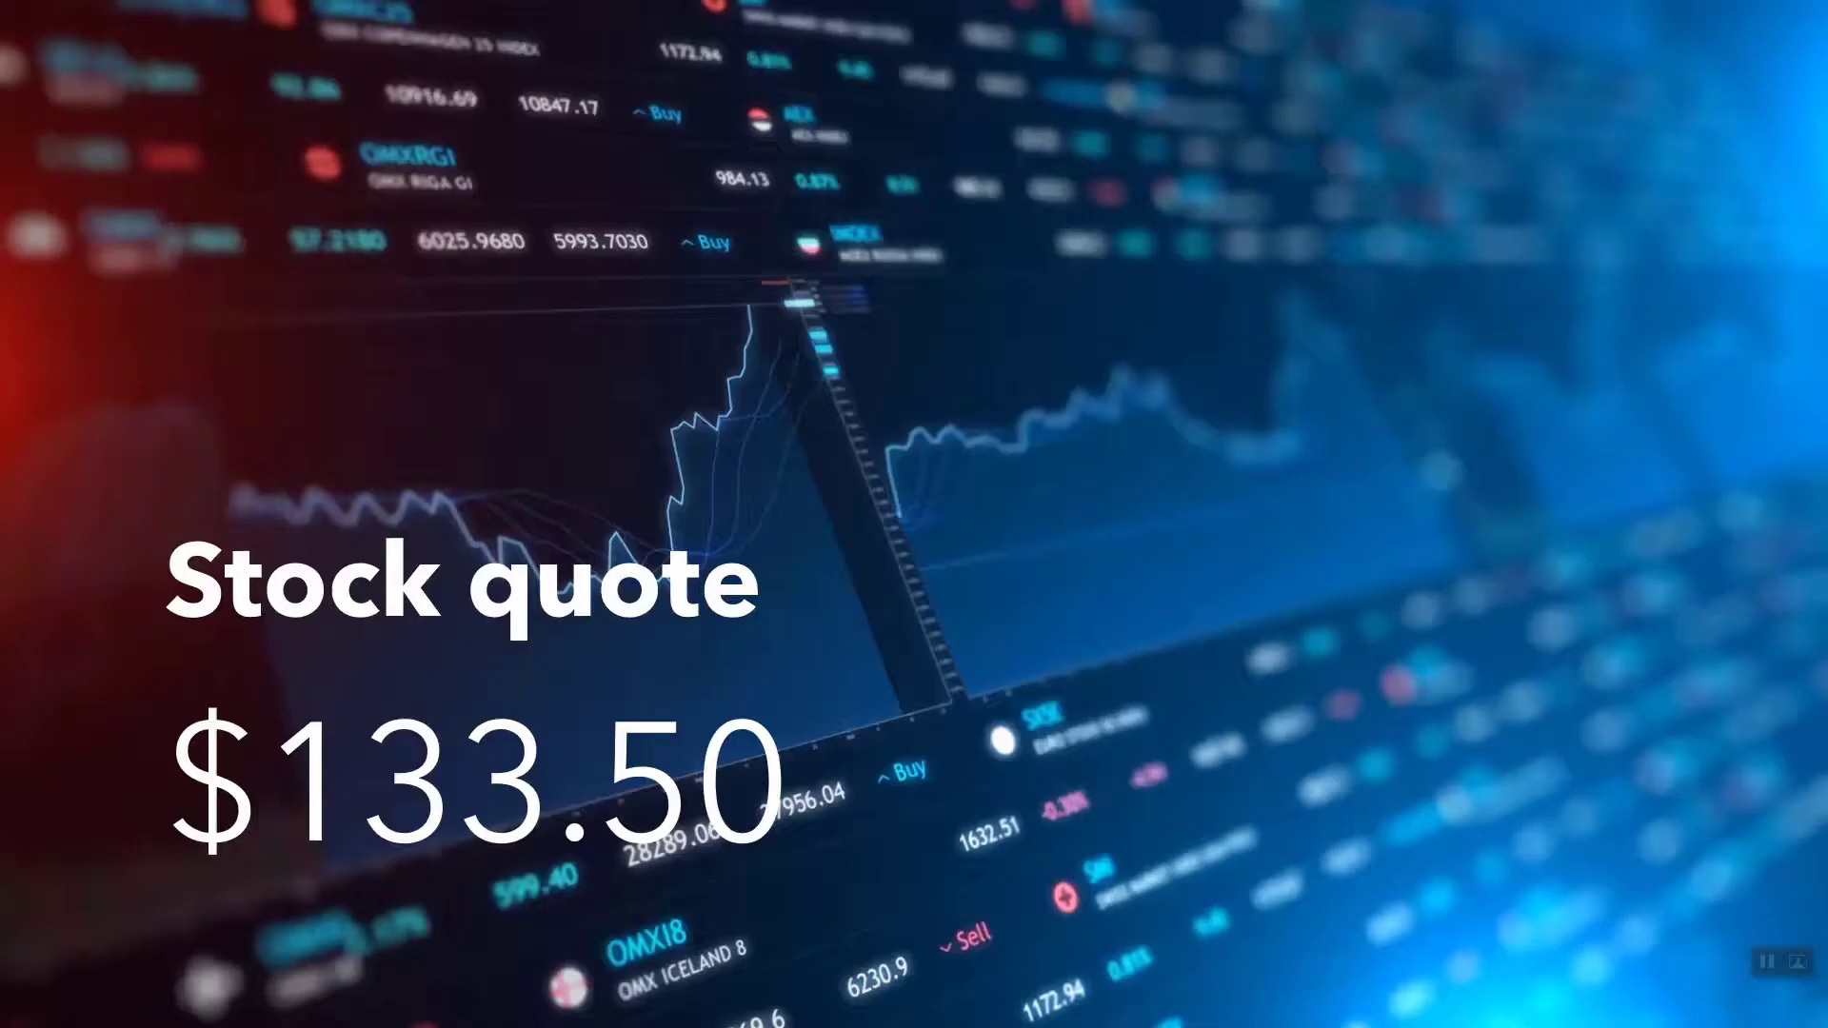